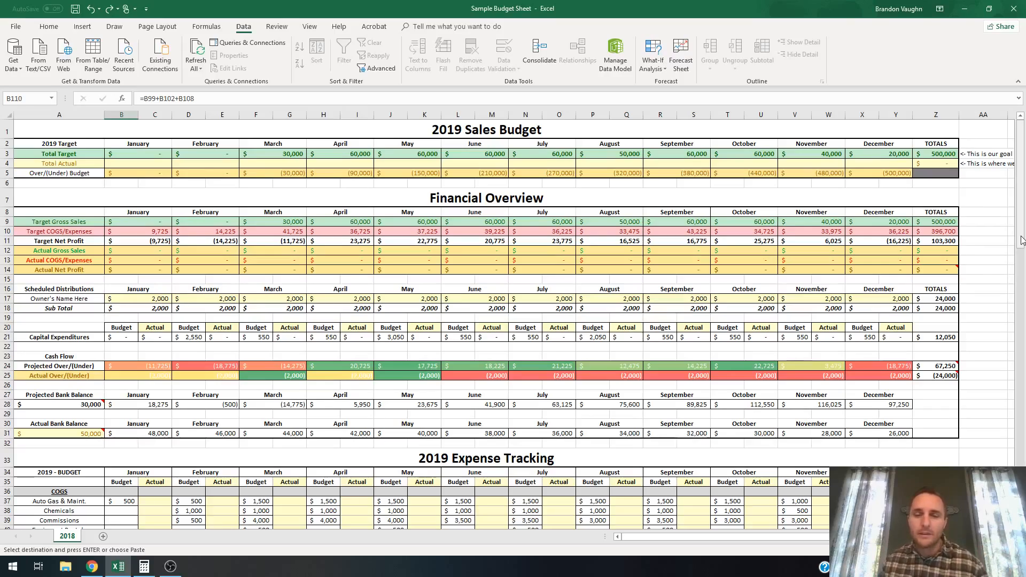
Examine the Truck Production table, including Truck #1's January and March cells, and the capital expenditures section above it
scroll(478, 263, down, 11)
scroll(477, 263, down, 8)
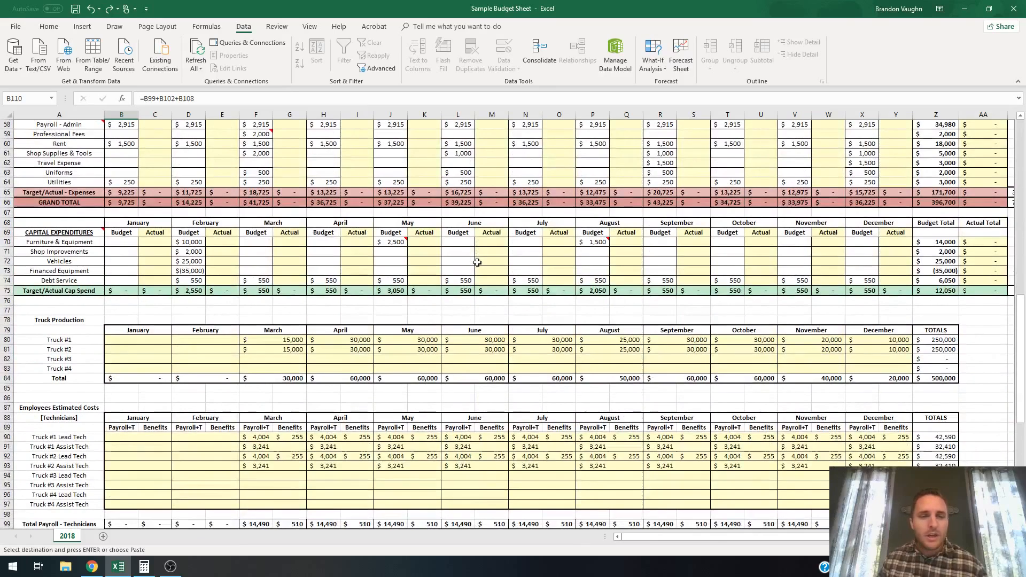
click(35, 320)
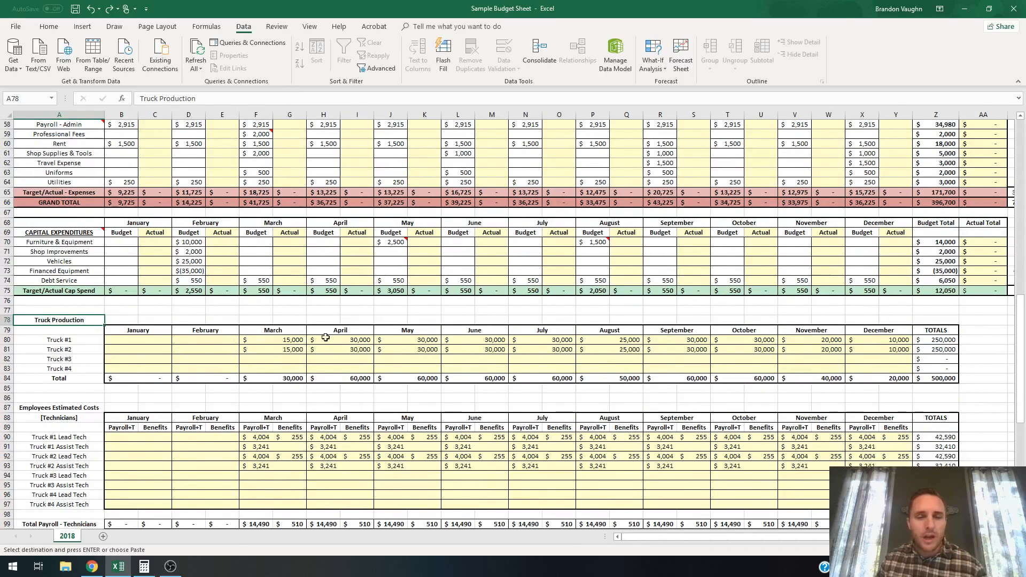
click(130, 341)
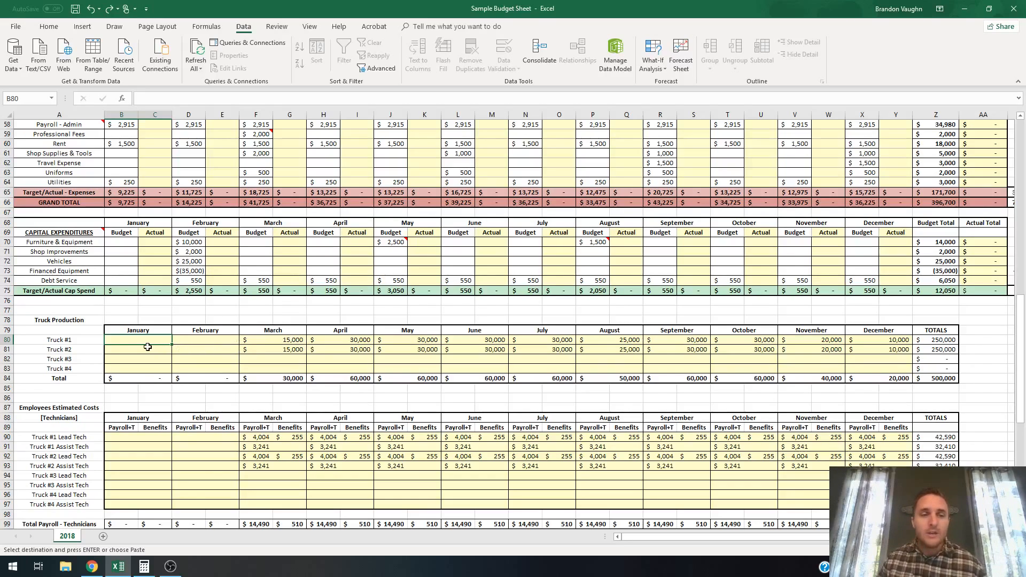
click(300, 343)
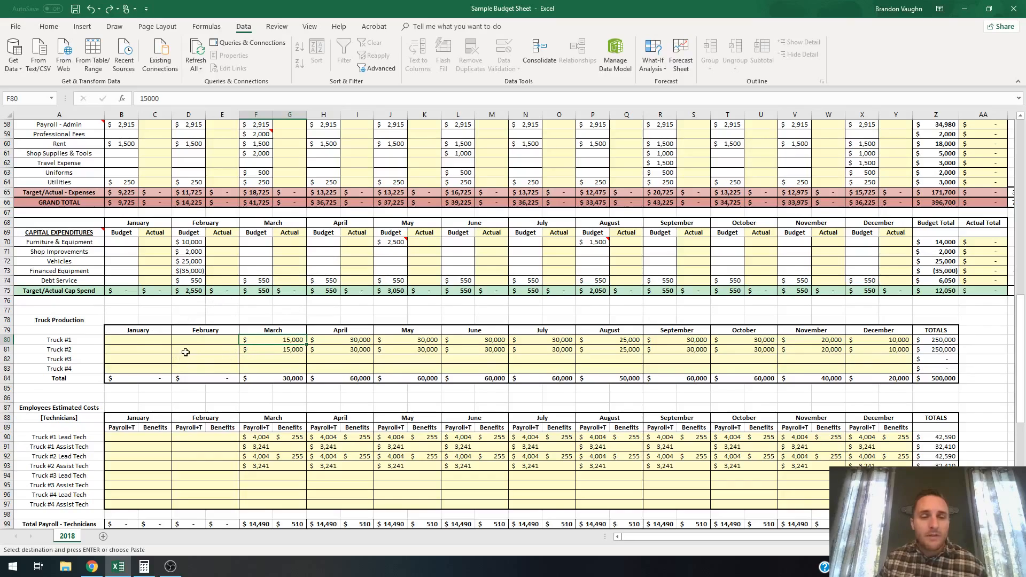
click(156, 342)
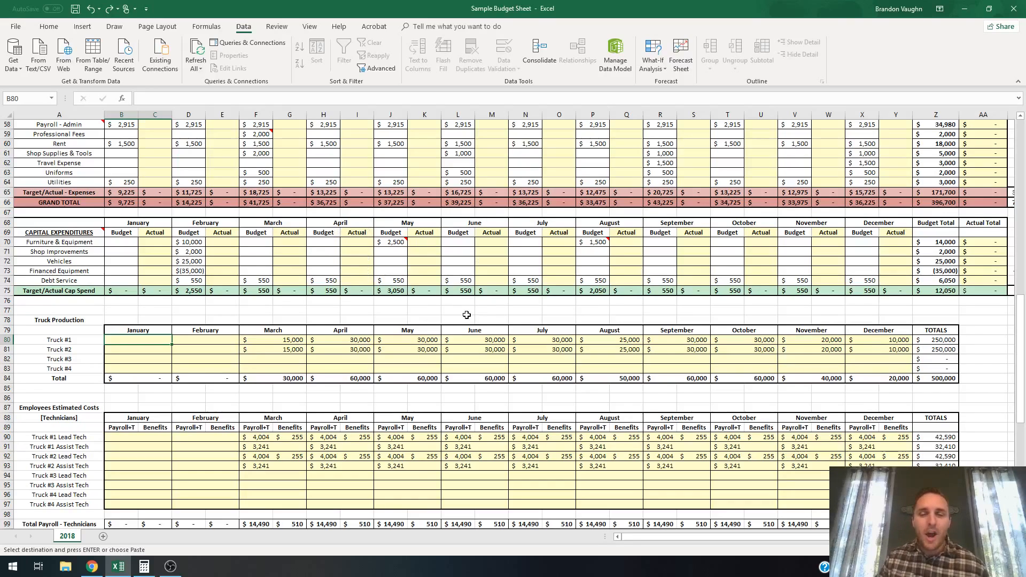
click(494, 253)
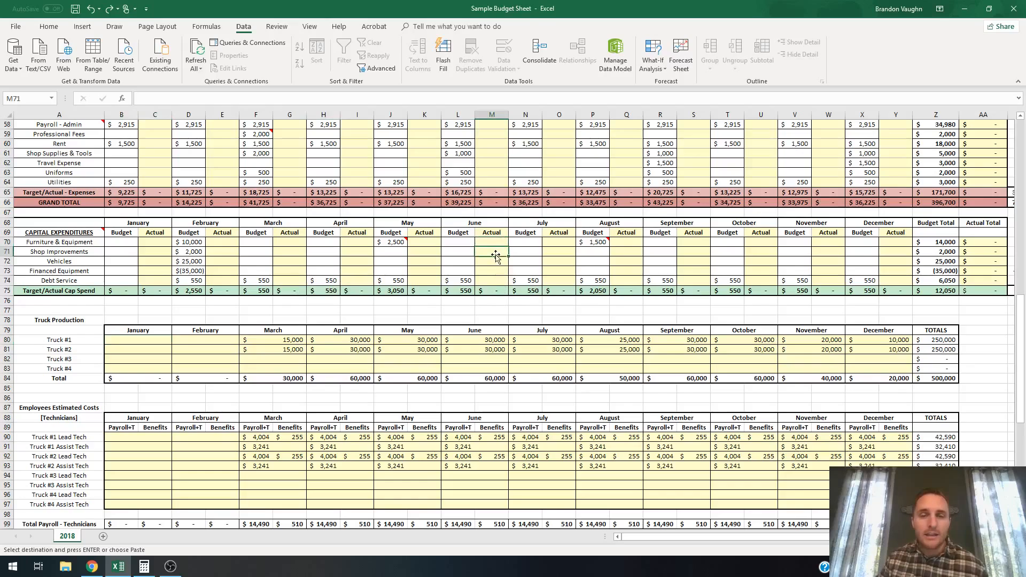
Try to paste over the June Target/Actual Cap Spend formula and the April Truck Production total
click(450, 291)
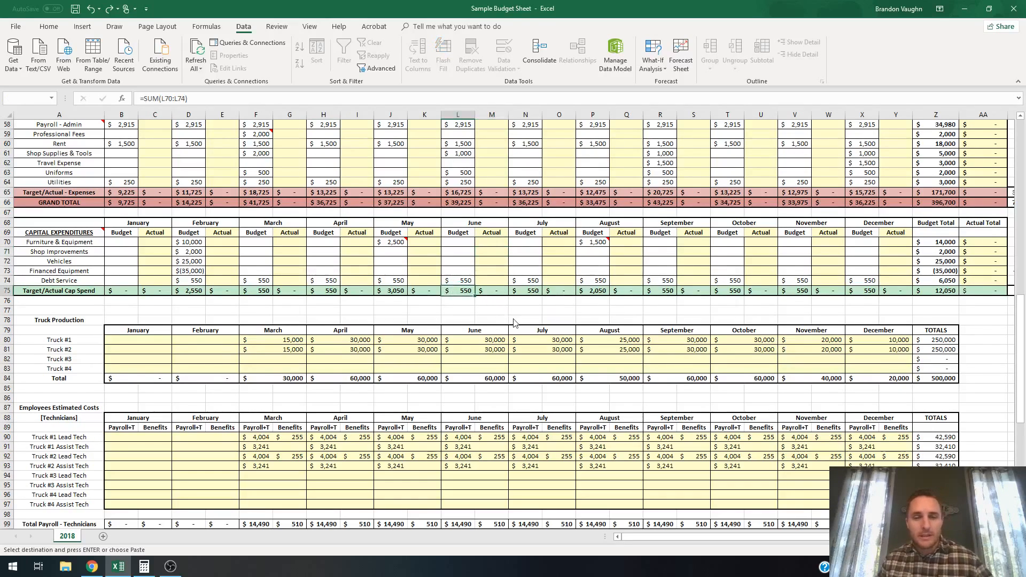
key(ctrl+v)
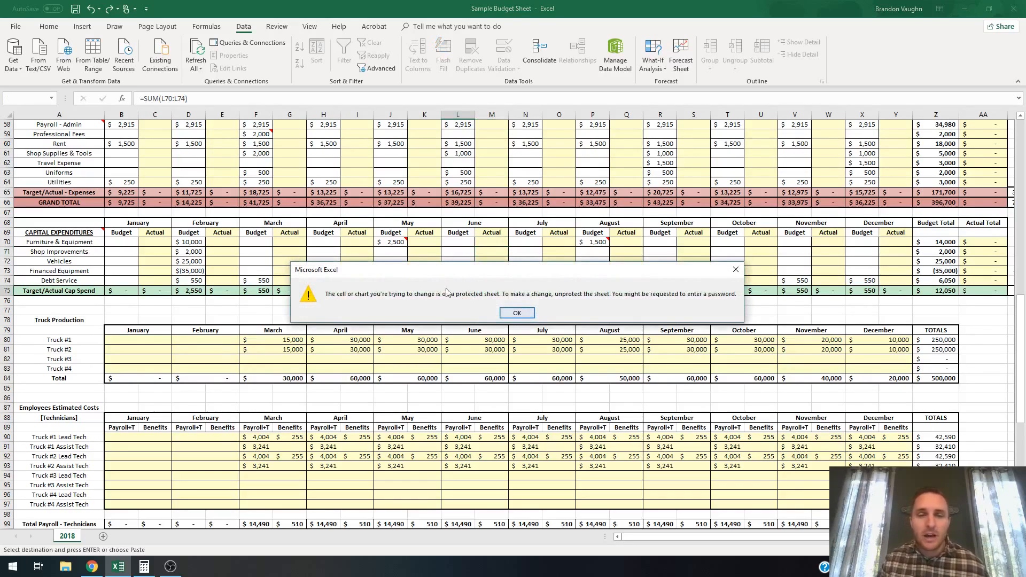
click(525, 315)
click(370, 380)
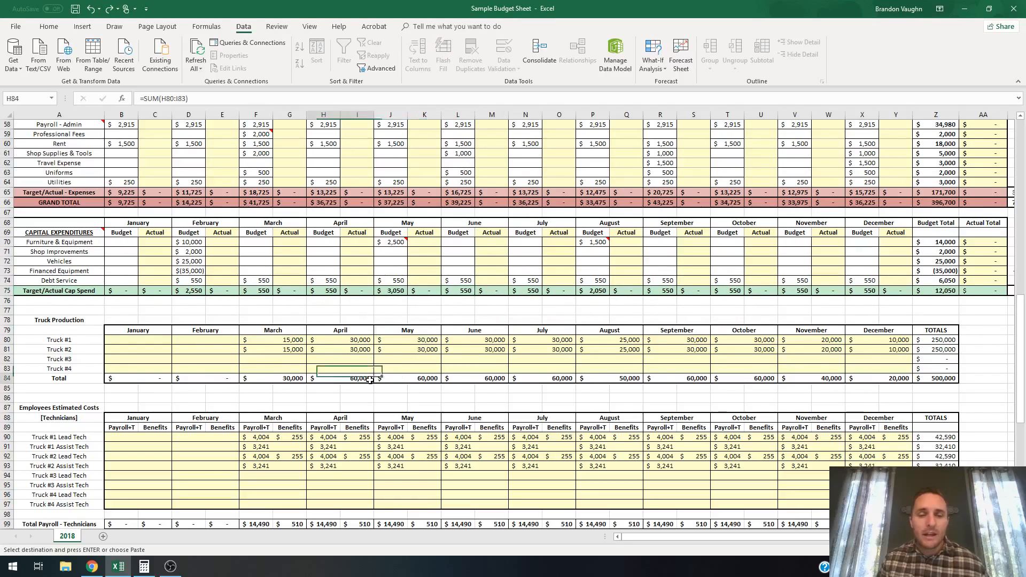
key(ctrl+v)
click(516, 313)
Try a test entry of 252 in Truck #3's April production cell, and discard it
click(353, 359)
text(2)
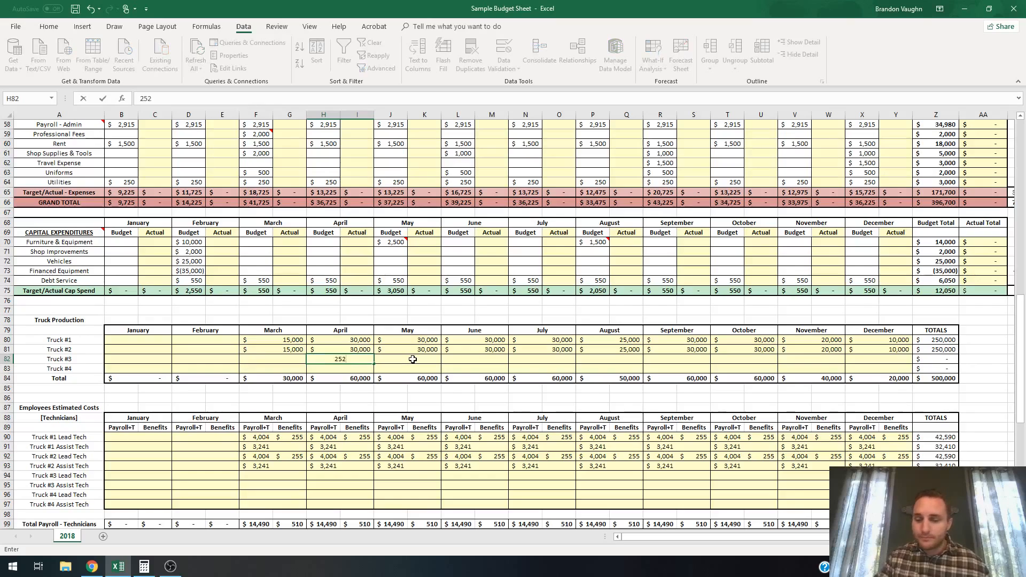
click(463, 331)
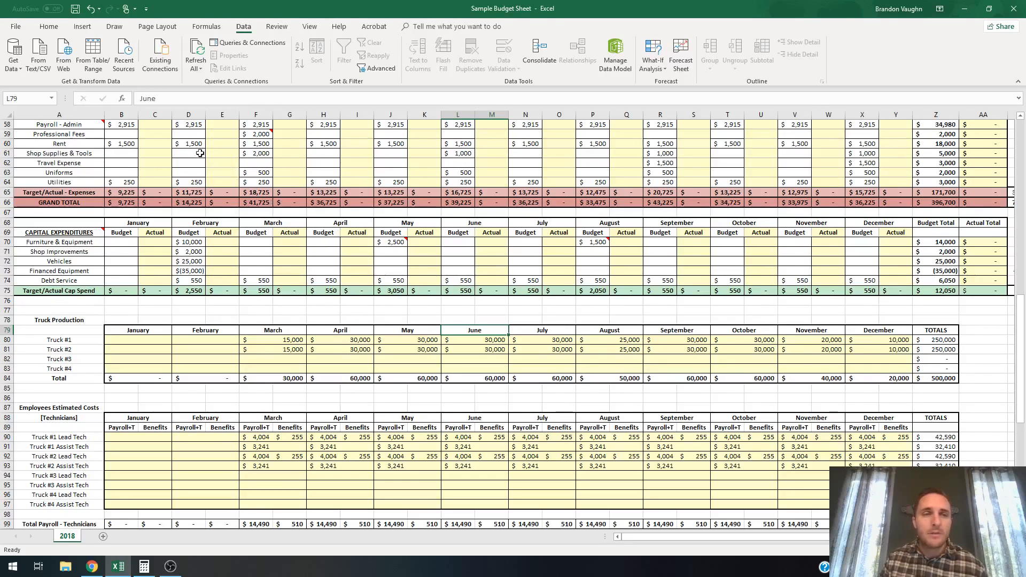
Review the workbook's protection options and locked-sheet information, and return to the 2018 sheet without changing them
click(16, 26)
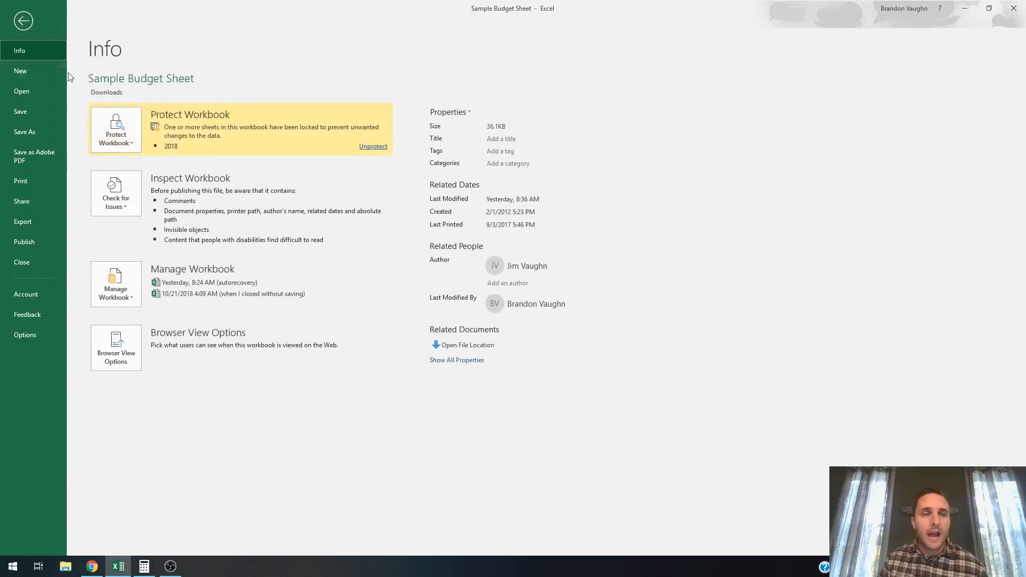
click(134, 144)
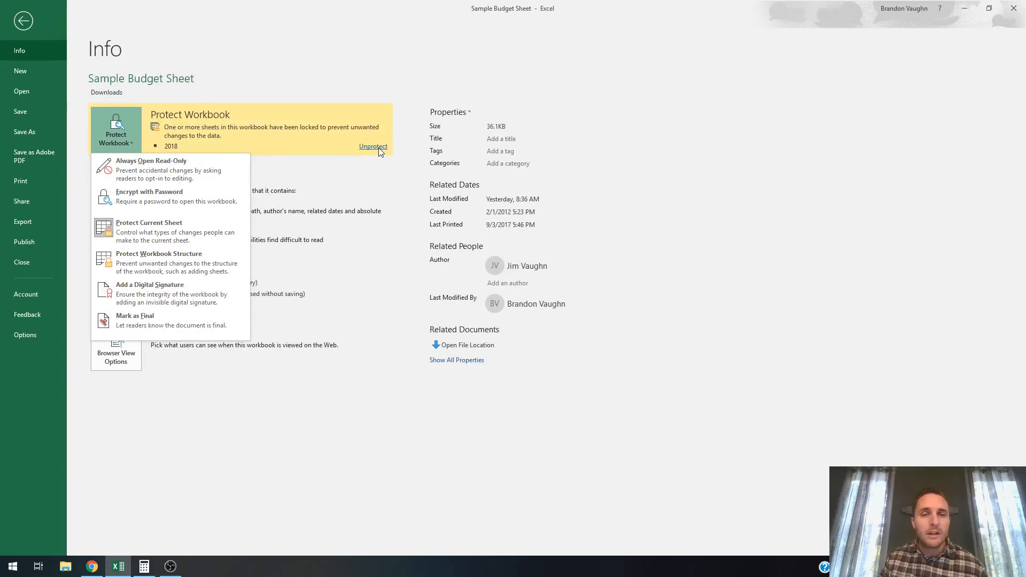
click(289, 131)
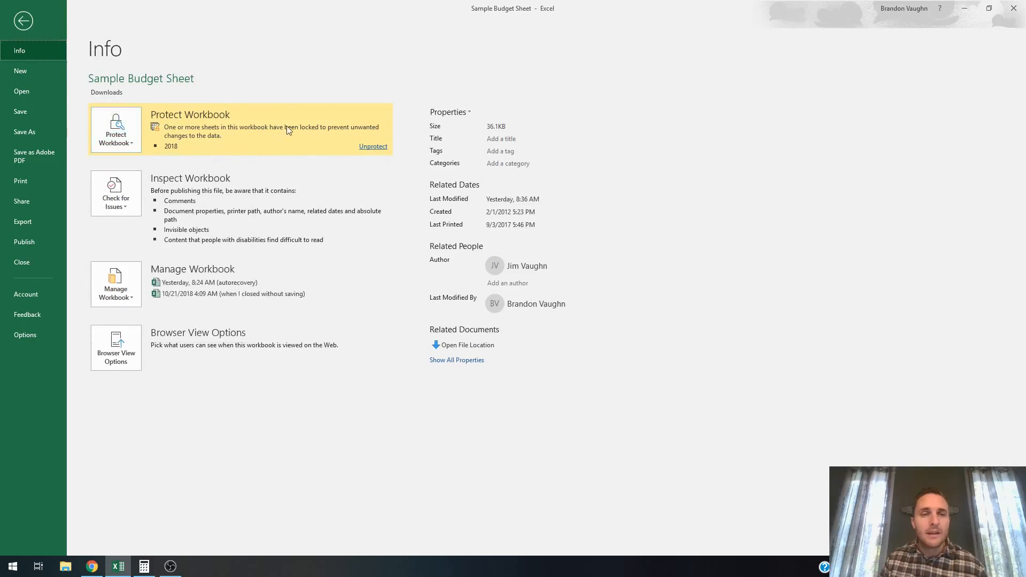
click(29, 21)
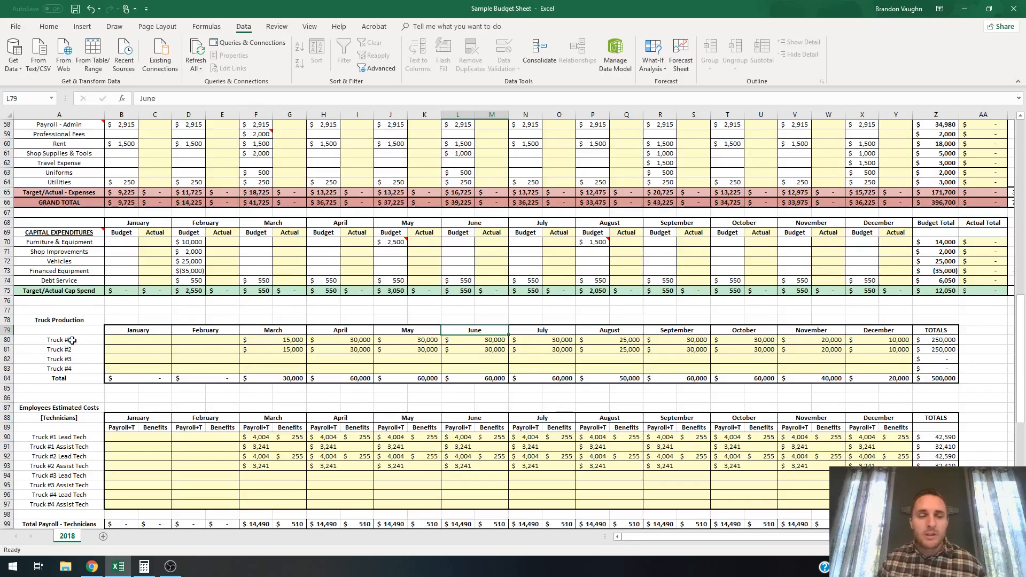
Examine Truck #1's February production cell and the Employees Estimated Costs table, including Truck #1 Lead Tech's March payroll
click(203, 341)
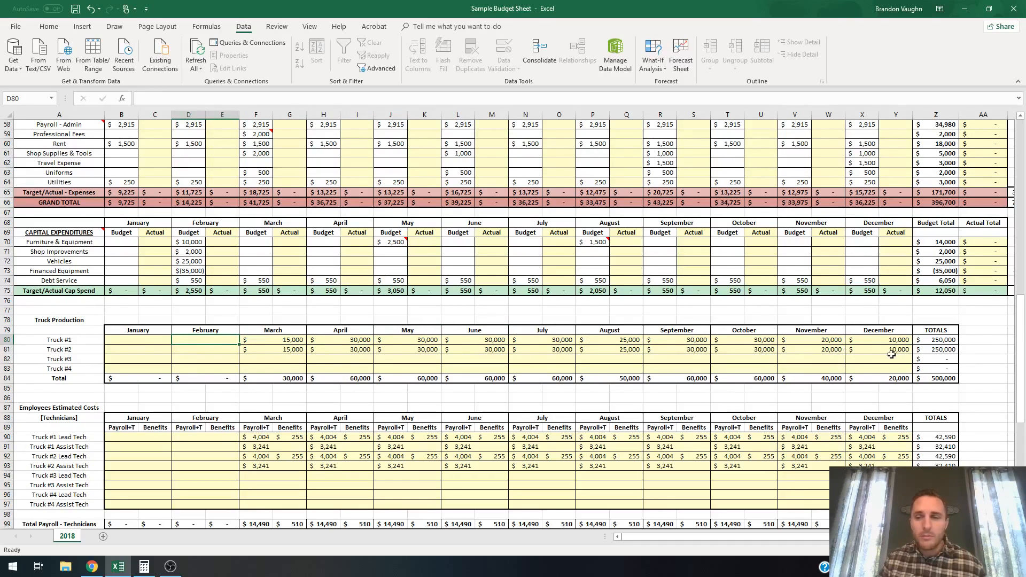
scroll(176, 352, down, 5)
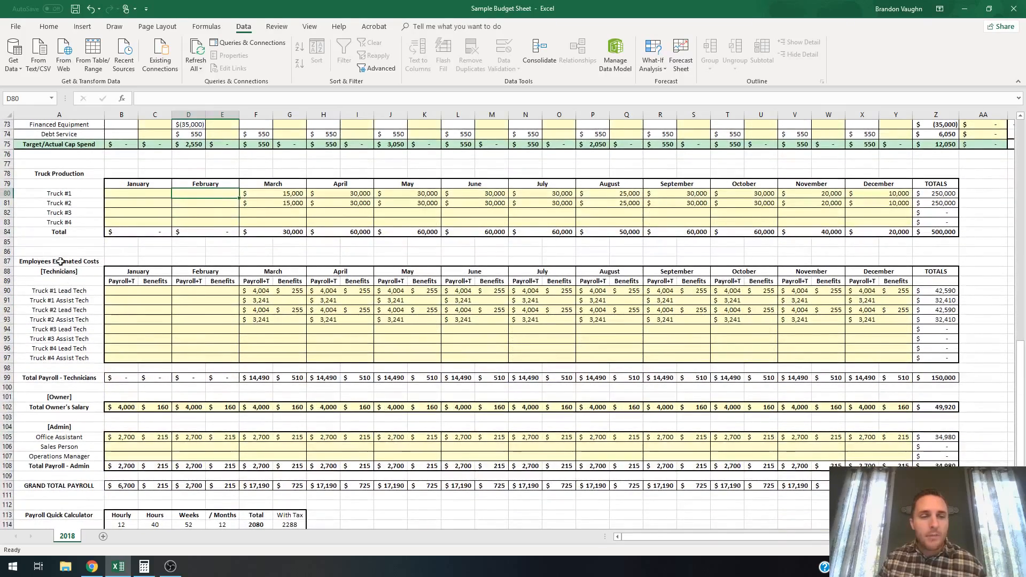
click(60, 261)
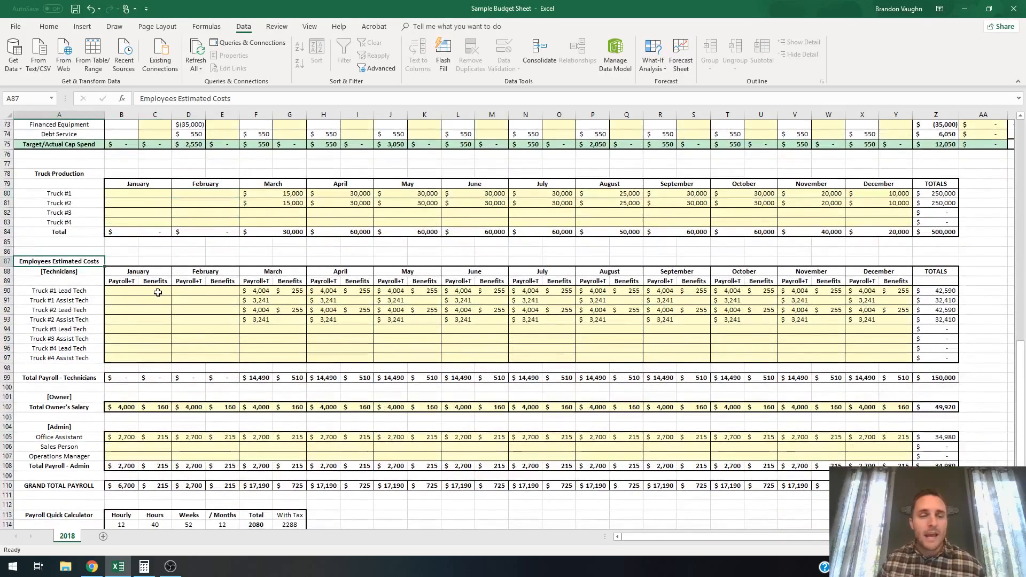
click(263, 292)
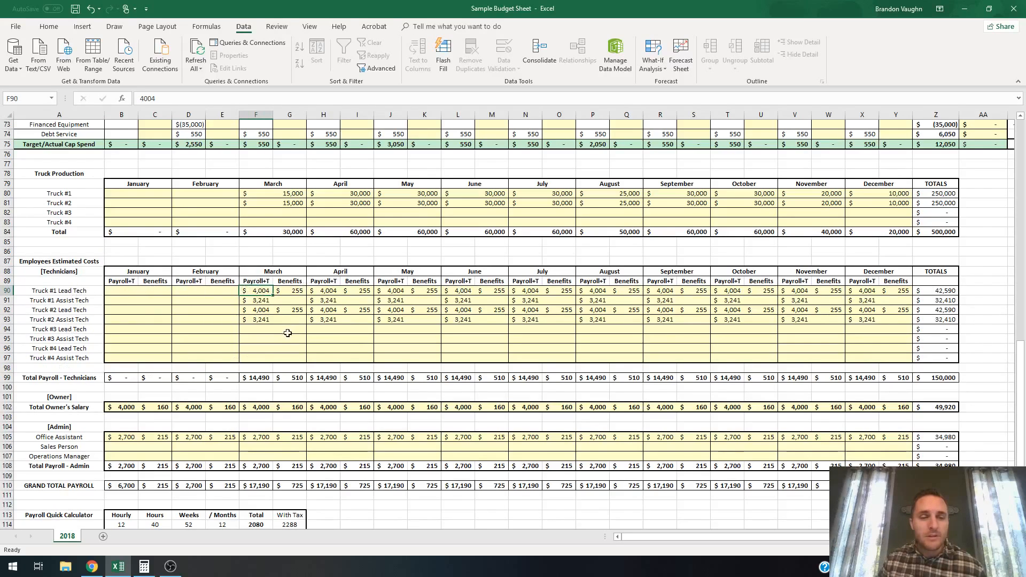
Examine the Payroll Quick Calculator's 15 hourly row and with-tax pay, and compare the calculator with Truck #1 Lead Tech's March payroll
scroll(287, 333, down, 7)
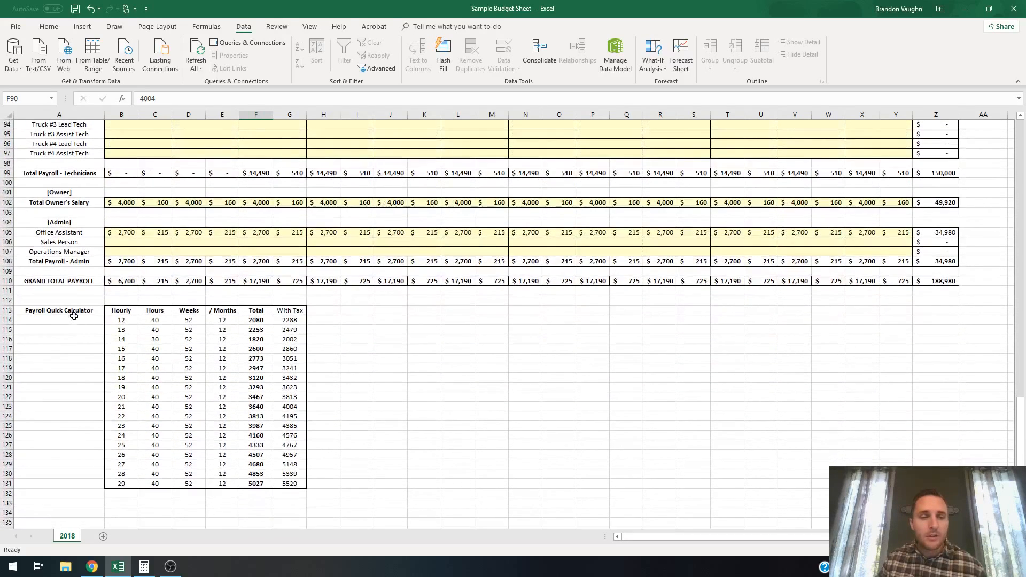
click(75, 310)
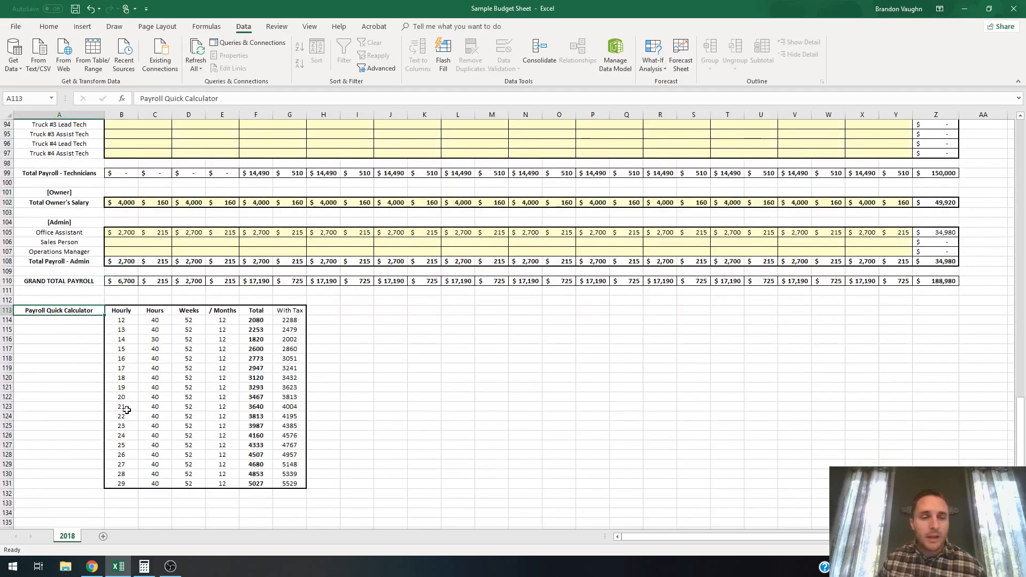
click(127, 348)
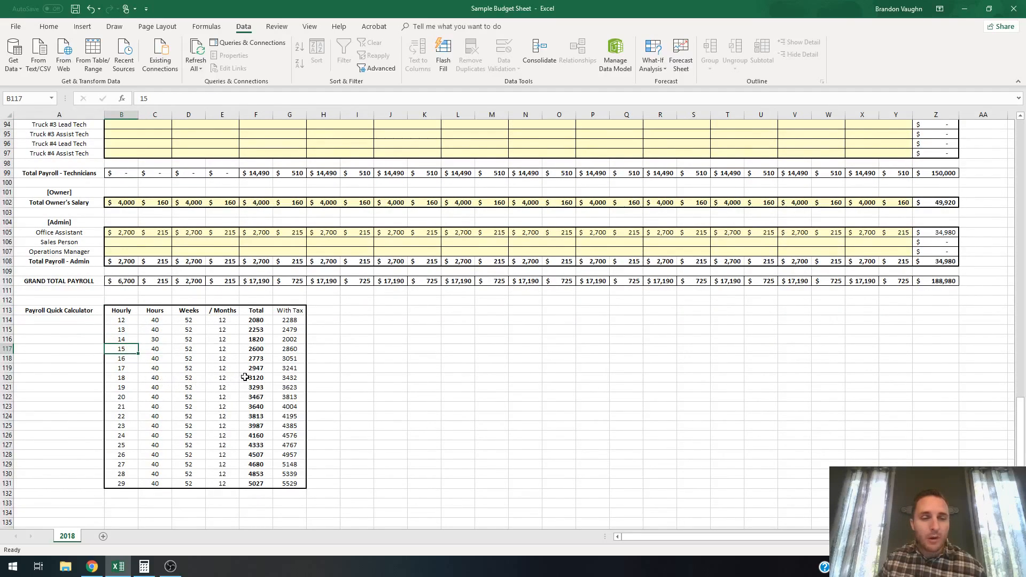
click(293, 348)
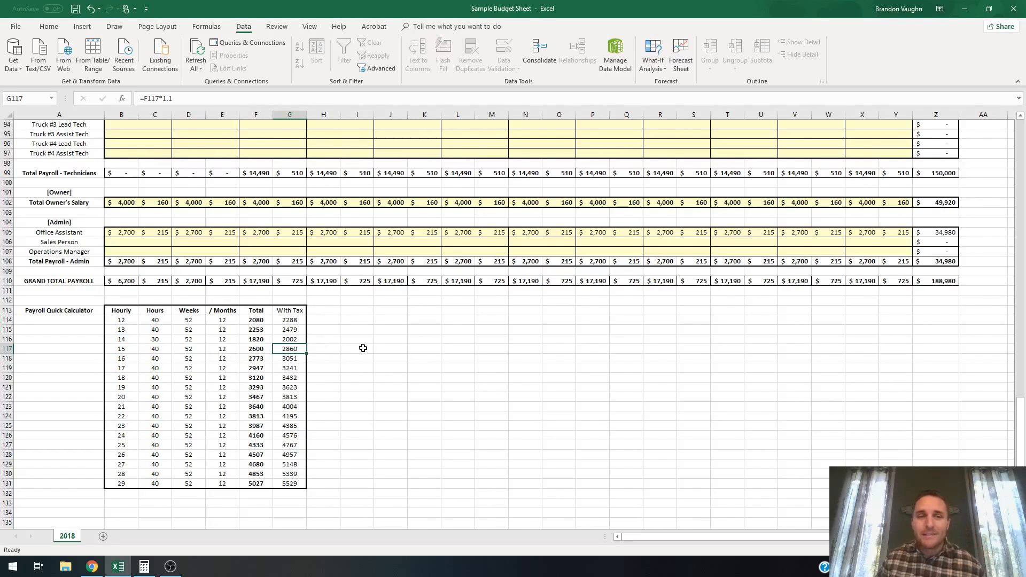
scroll(361, 349, up, 5)
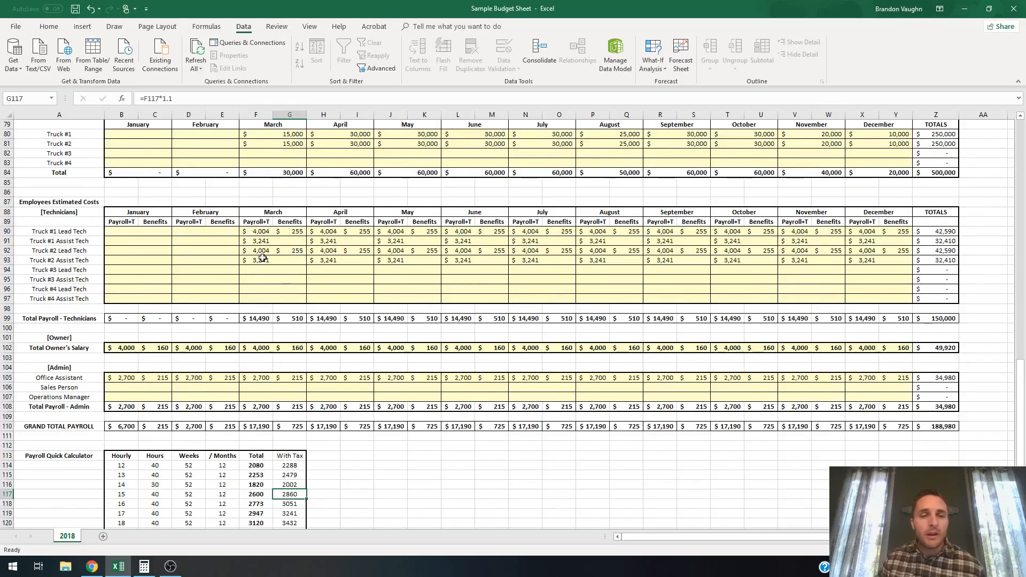
click(265, 231)
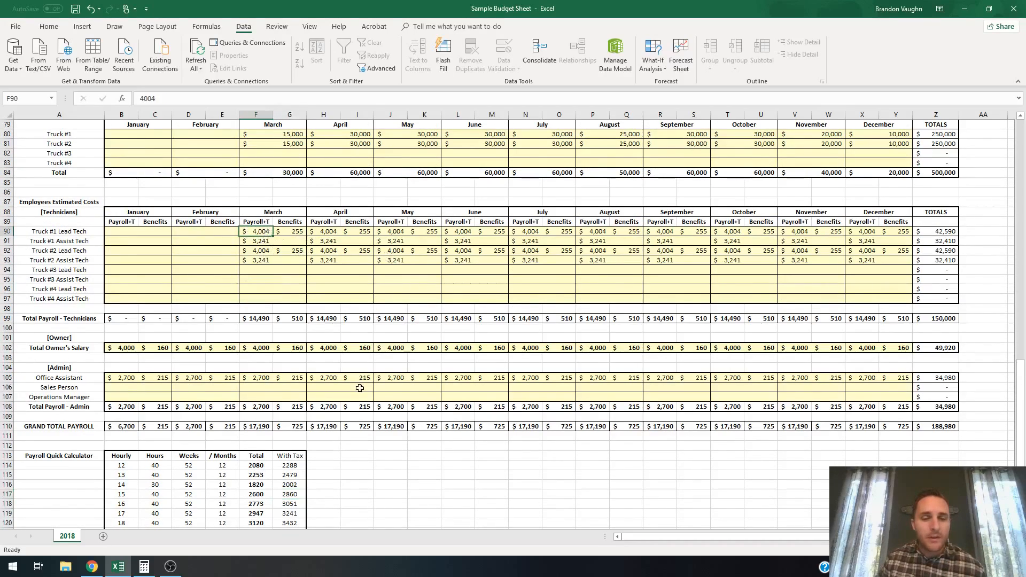
scroll(360, 387, down, 3)
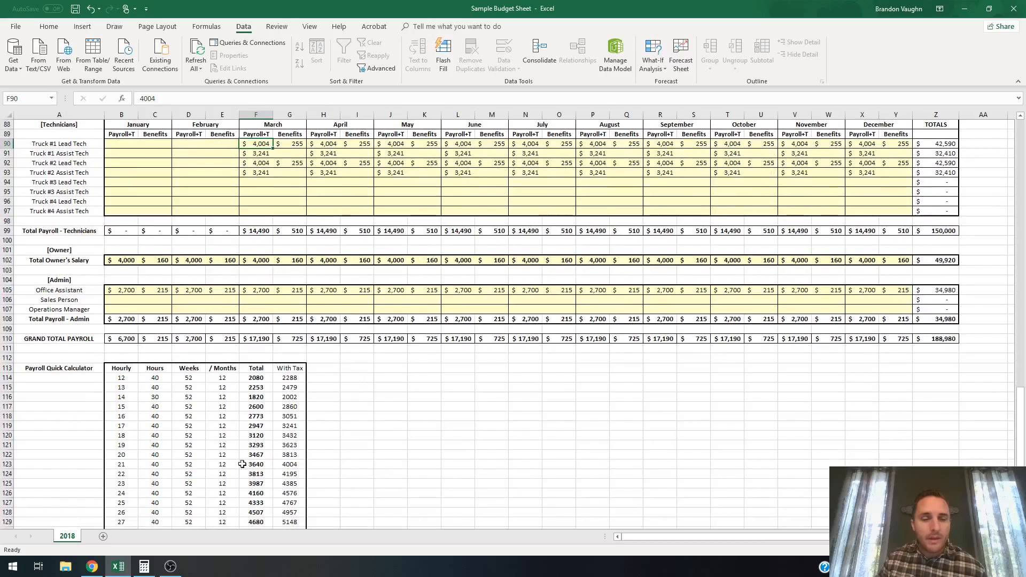
scroll(451, 363, up, 2)
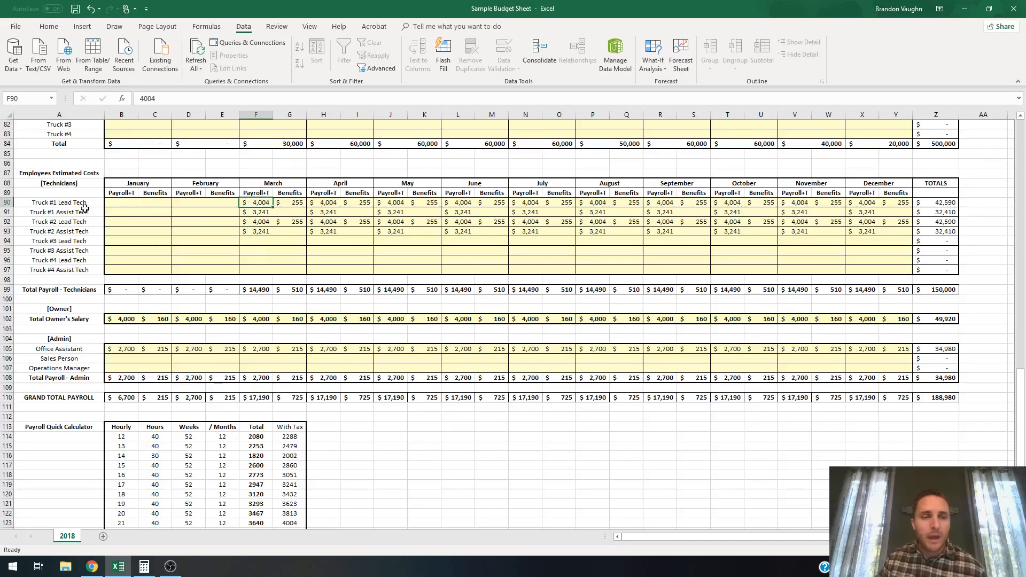
Review the lead and assist tech rows for the trucks and the Total Payroll - Technicians row across all months
click(78, 204)
click(75, 214)
click(76, 223)
click(75, 242)
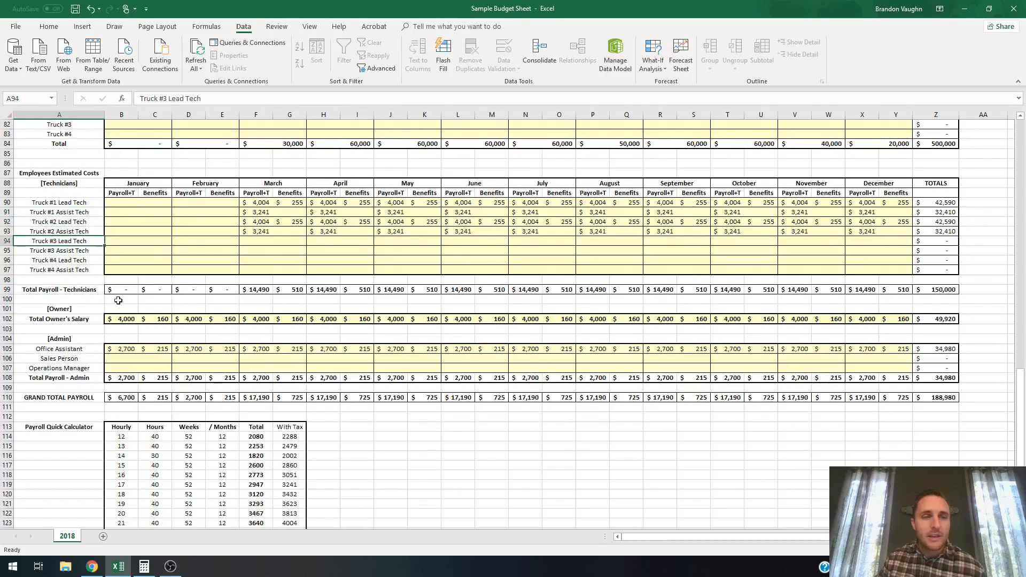
click(80, 291)
drag(122, 290, 957, 289)
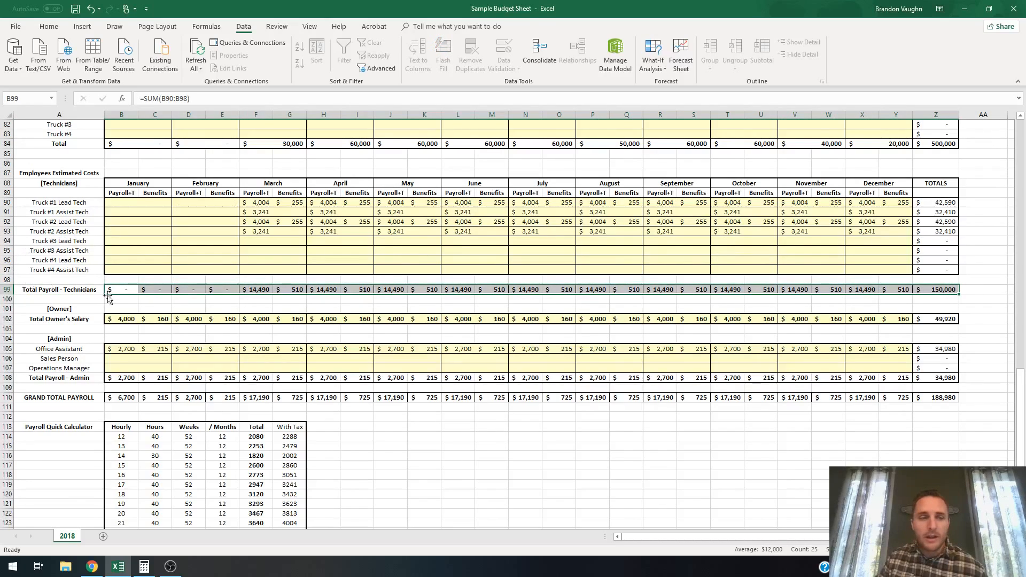
click(319, 291)
Review the Total Owner's Salary row and the Office Assistant, Sales Person and Operations Manager rows under Admin
click(84, 320)
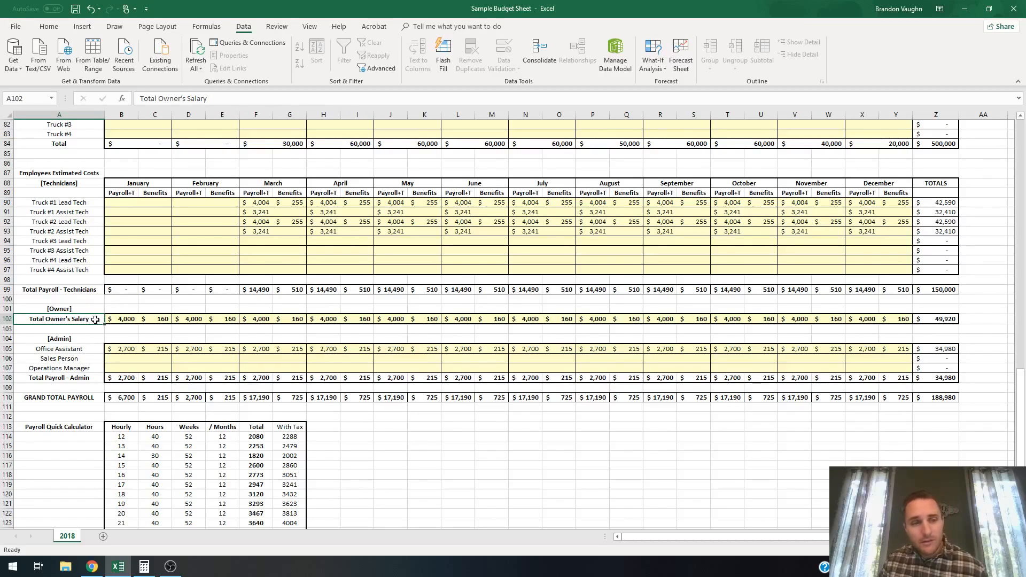
click(75, 351)
click(77, 360)
click(86, 368)
click(89, 359)
click(80, 350)
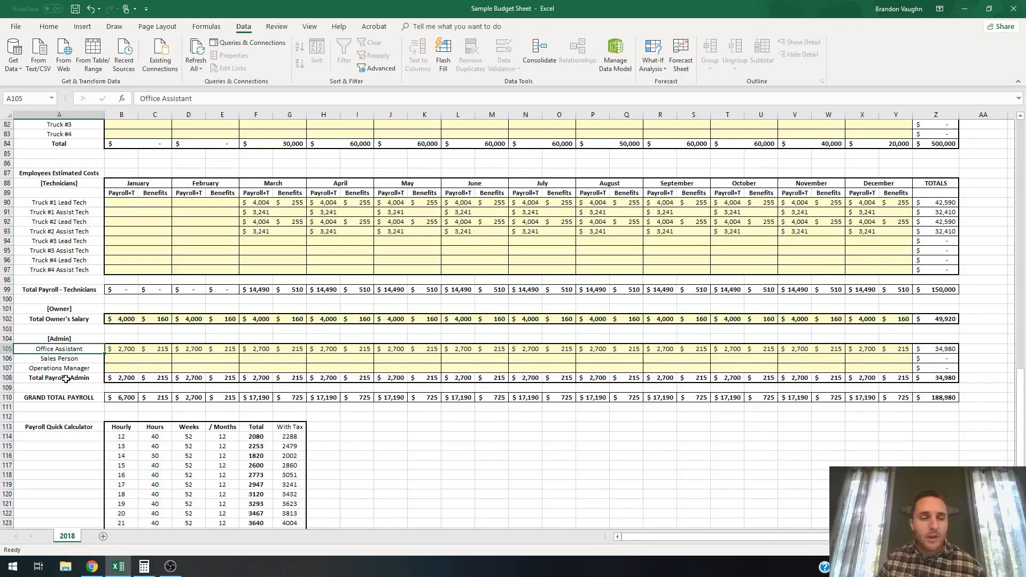
Enter 3000 as the Sales Person's February payroll as a test, and clear the cell again
click(188, 358)
text(3)
text(000)
key(Return)
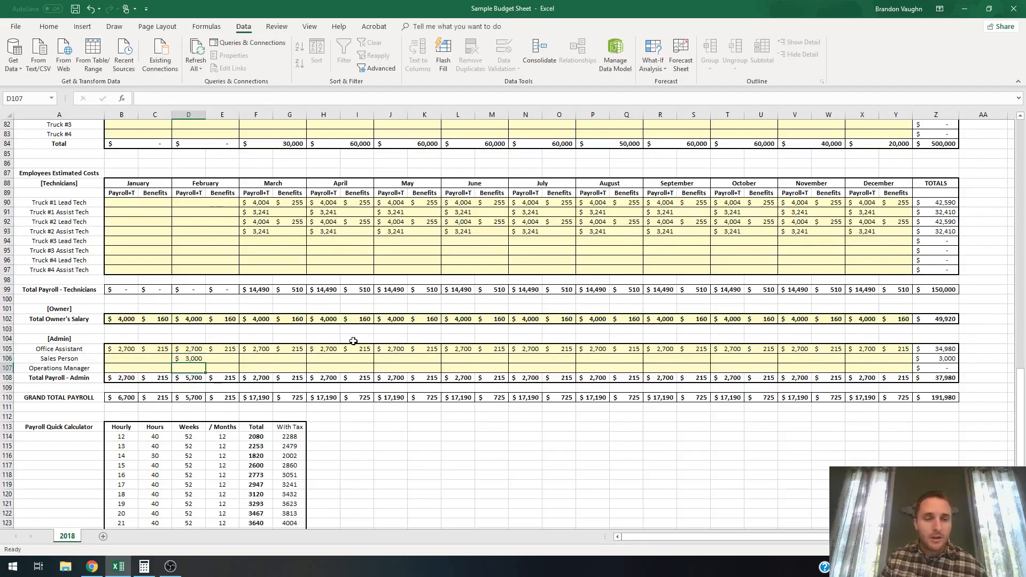
click(199, 359)
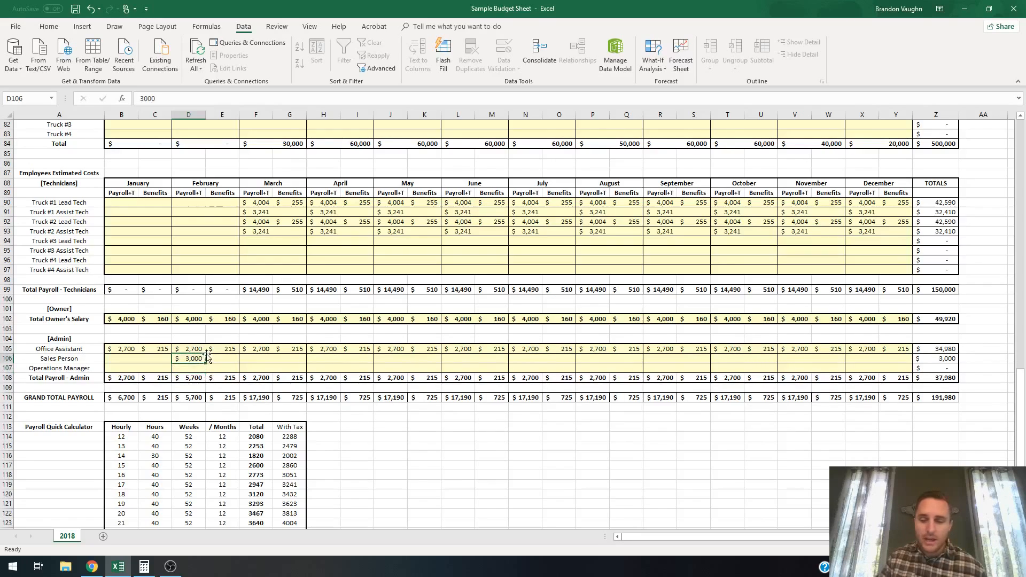
key(BackSpace)
click(228, 374)
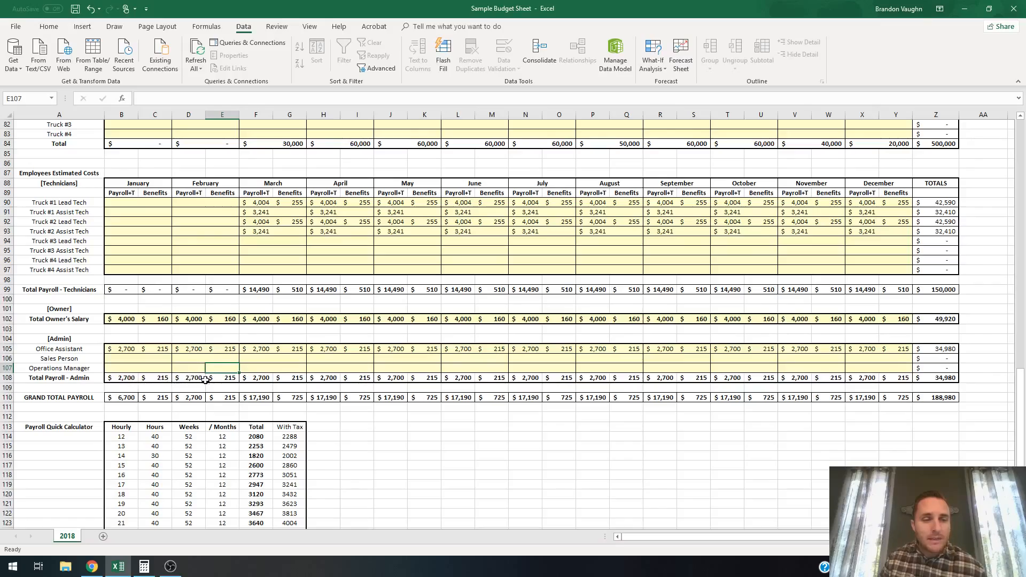
Read the cell notes on the Owner's Salary, Payroll - Admin and Payroll - Technician rows in the expense tracking section
scroll(211, 379, up, 5)
scroll(211, 379, up, 2)
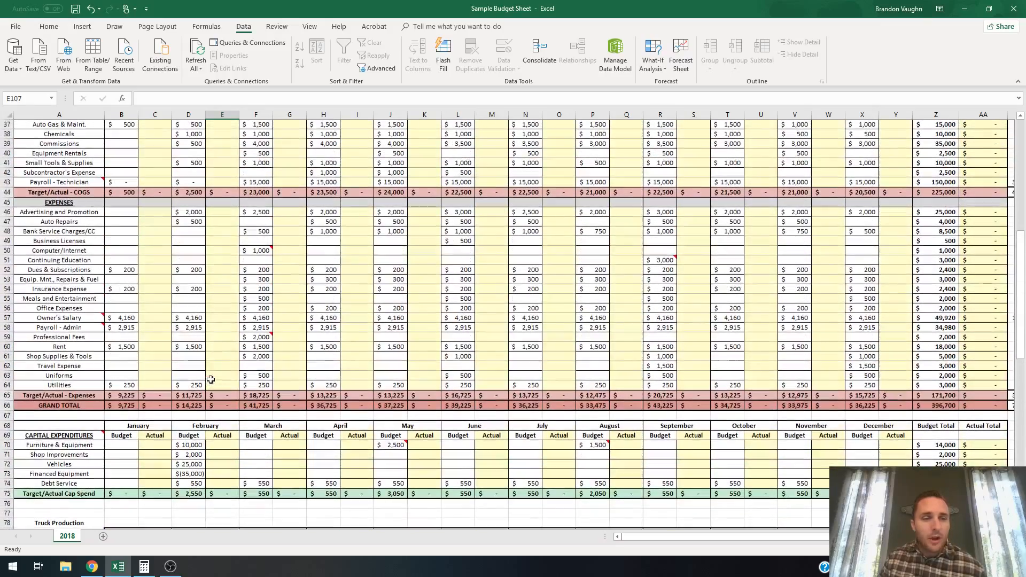
click(82, 319)
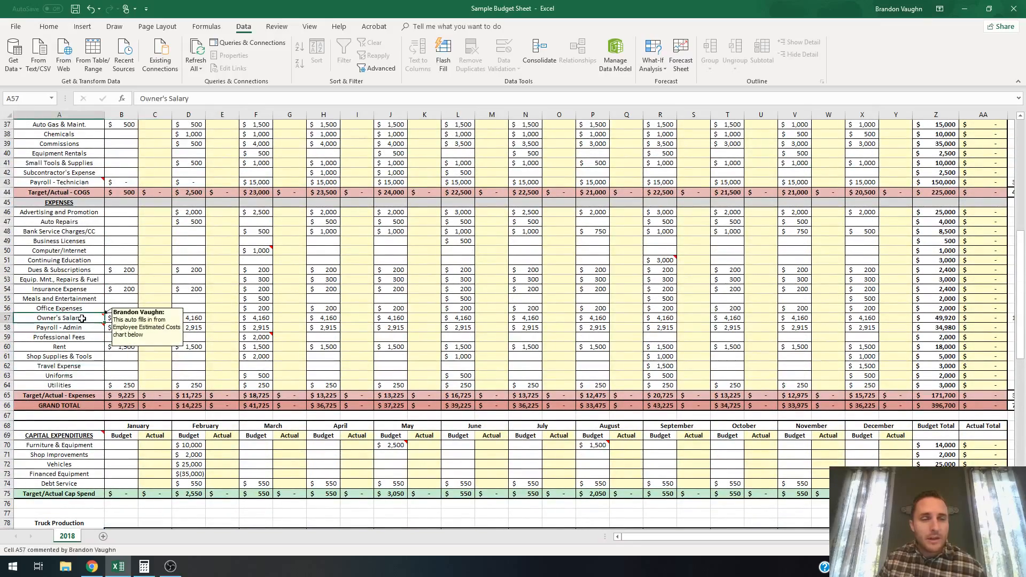
click(83, 327)
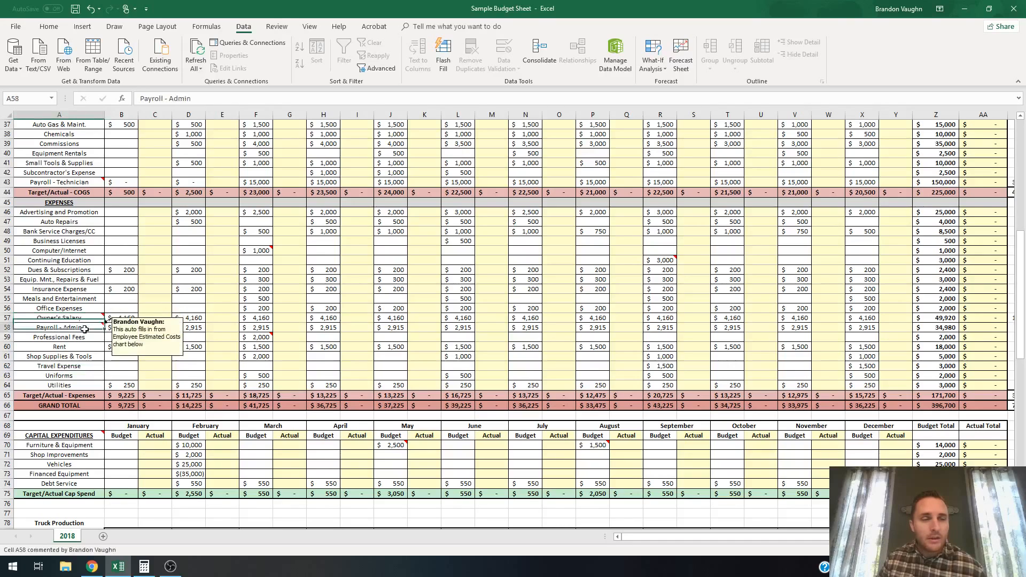
click(78, 182)
Try to clear the January budget cell for Owner's Salary
click(126, 319)
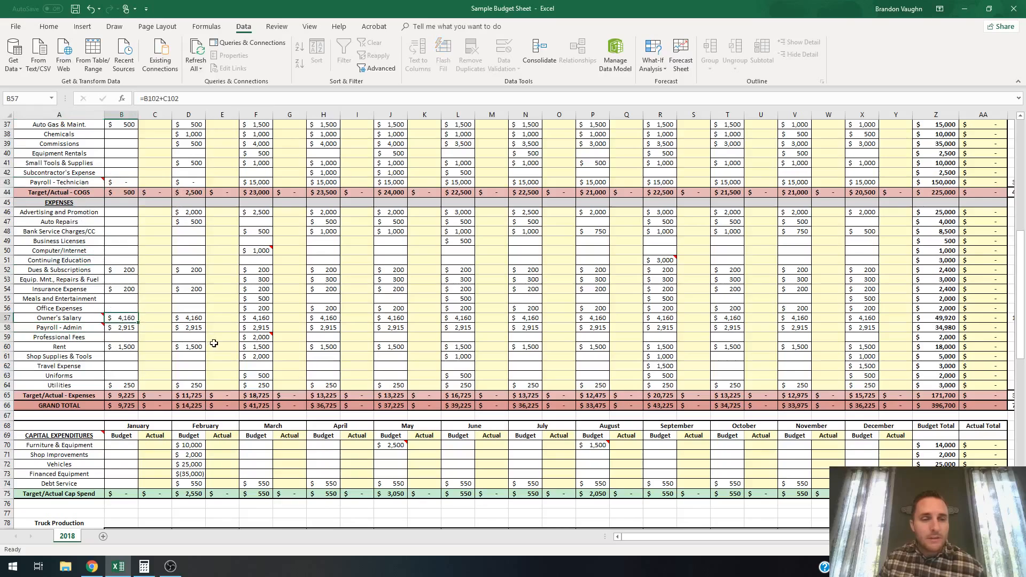
key(Delete)
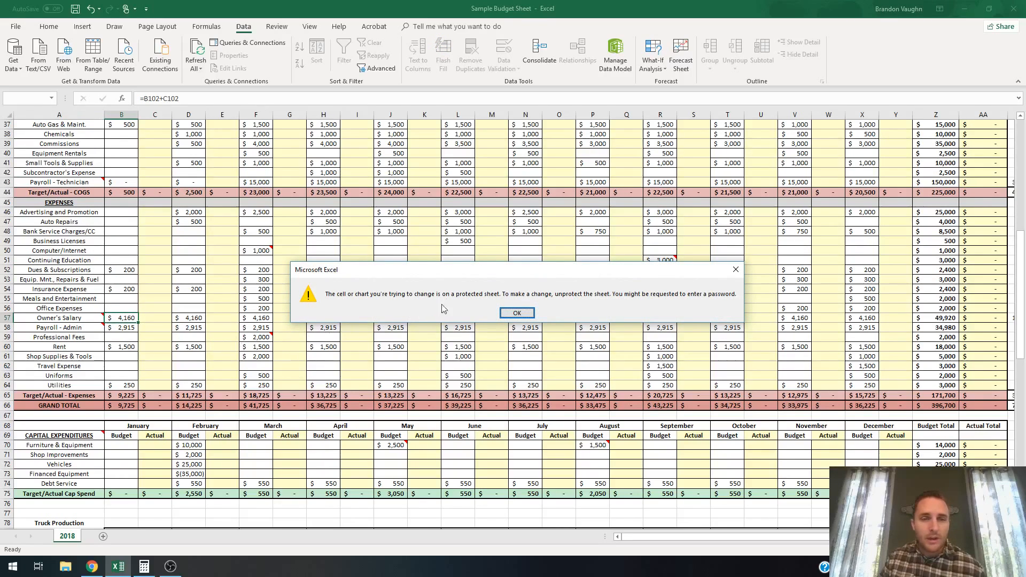
click(521, 311)
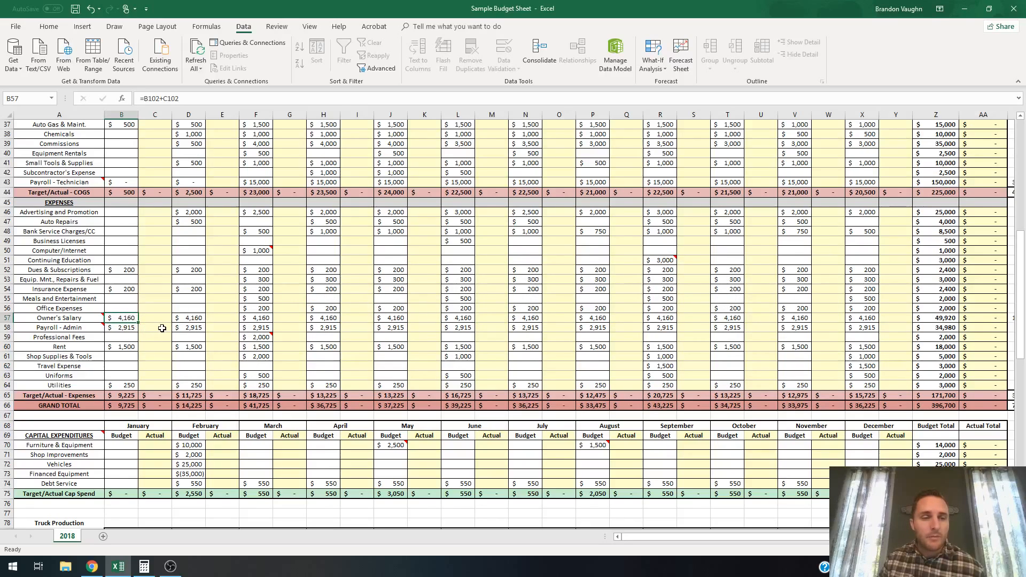
Try to clear the March Total Target in the 2019 Sales Budget
scroll(122, 271, down, 16)
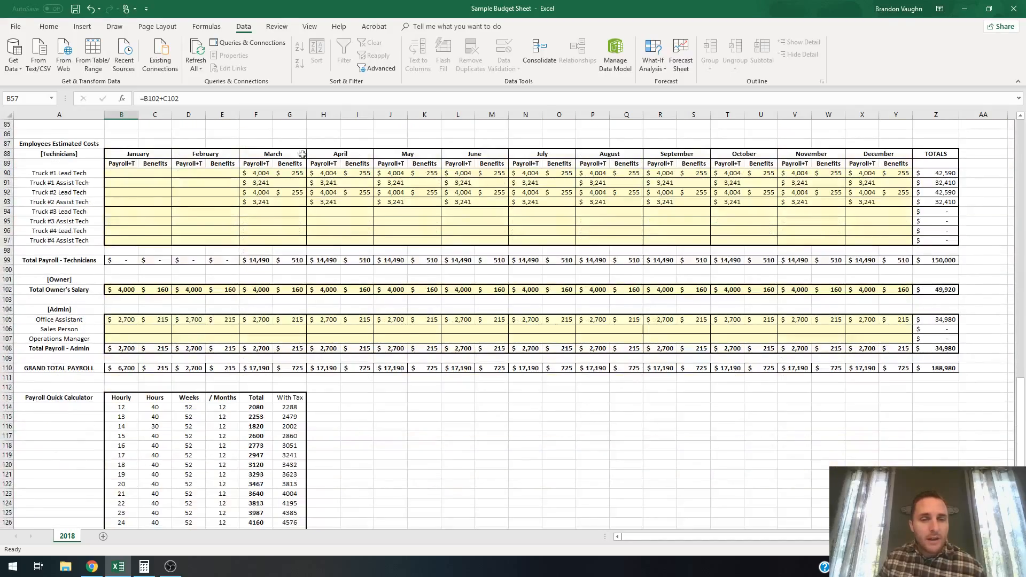
scroll(441, 367, up, 17)
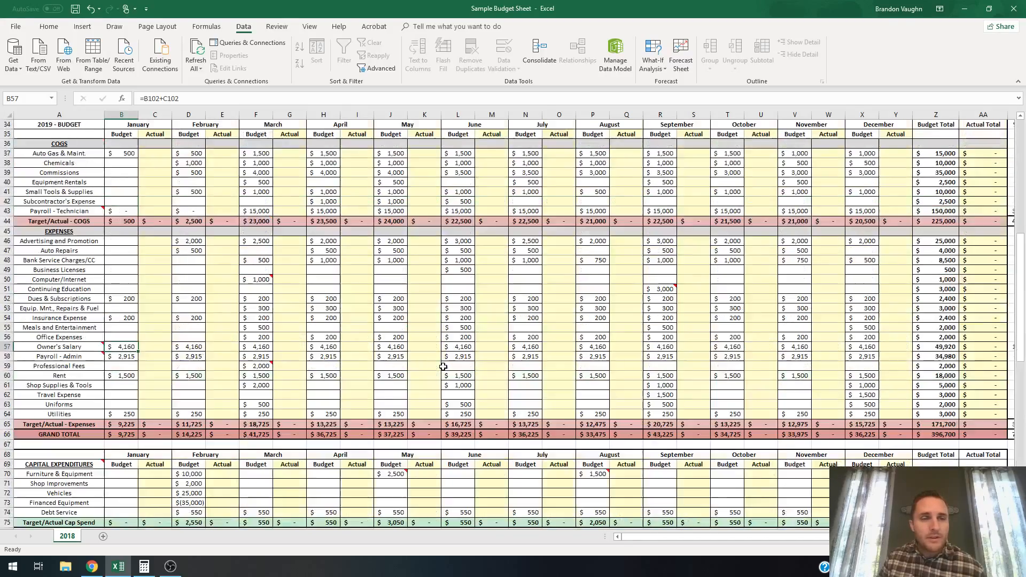
scroll(443, 367, up, 11)
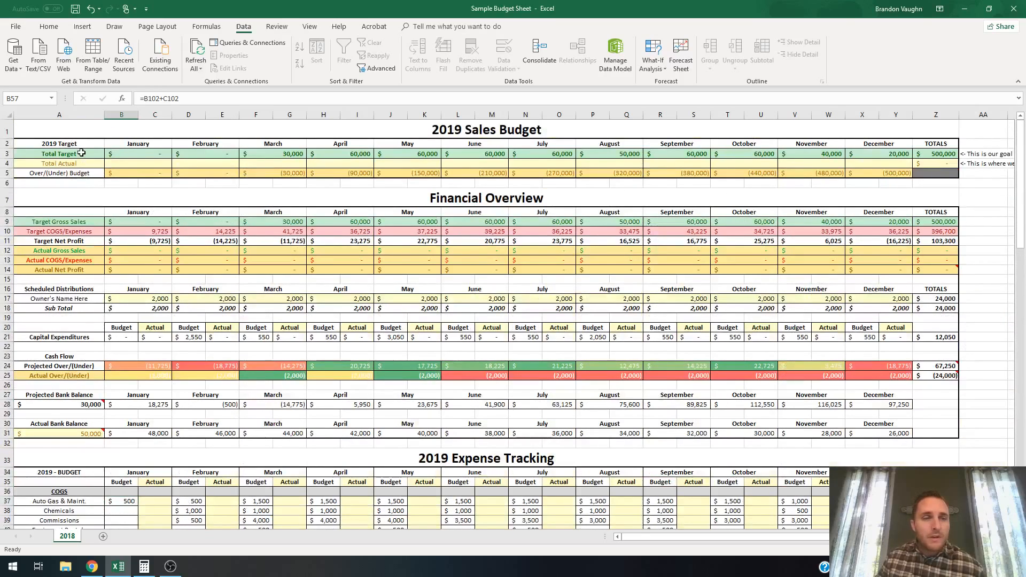
click(300, 155)
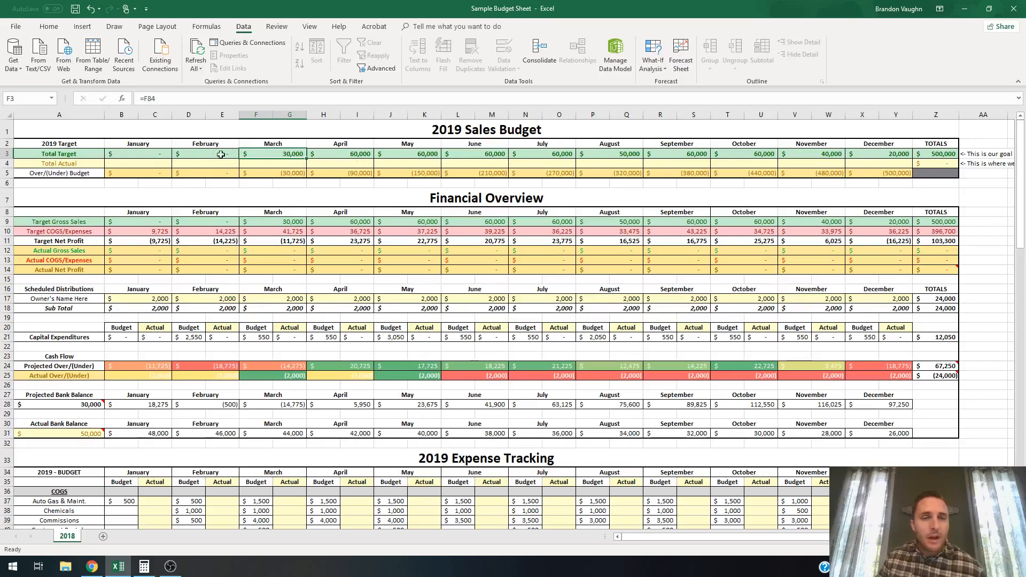
click(58, 153)
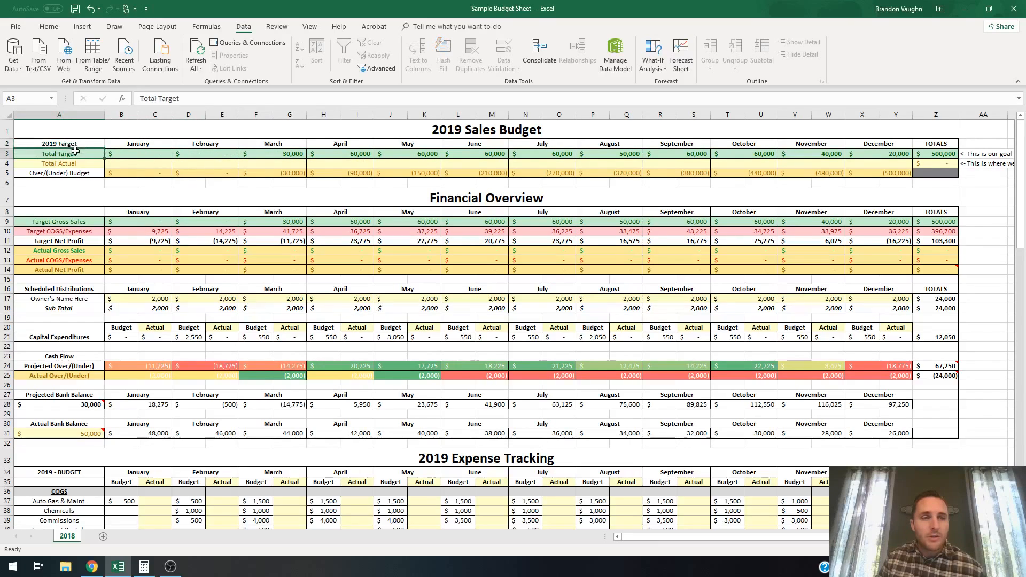
click(290, 156)
key(Delete)
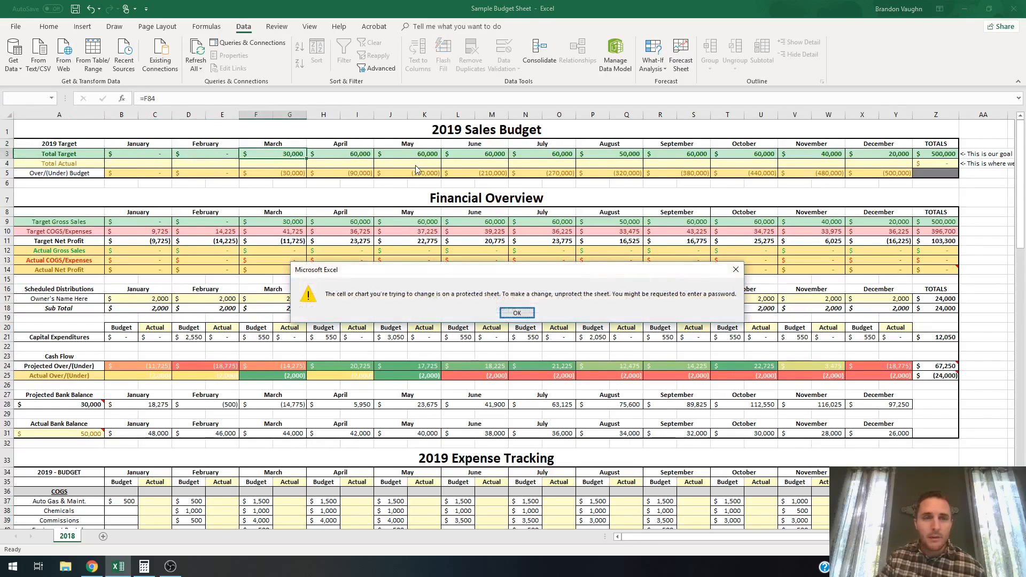
click(516, 313)
Set Truck #2's March production to 35,000 as a test and check the Total Target row in the 2019 Sales Budget
scroll(490, 275, down, 14)
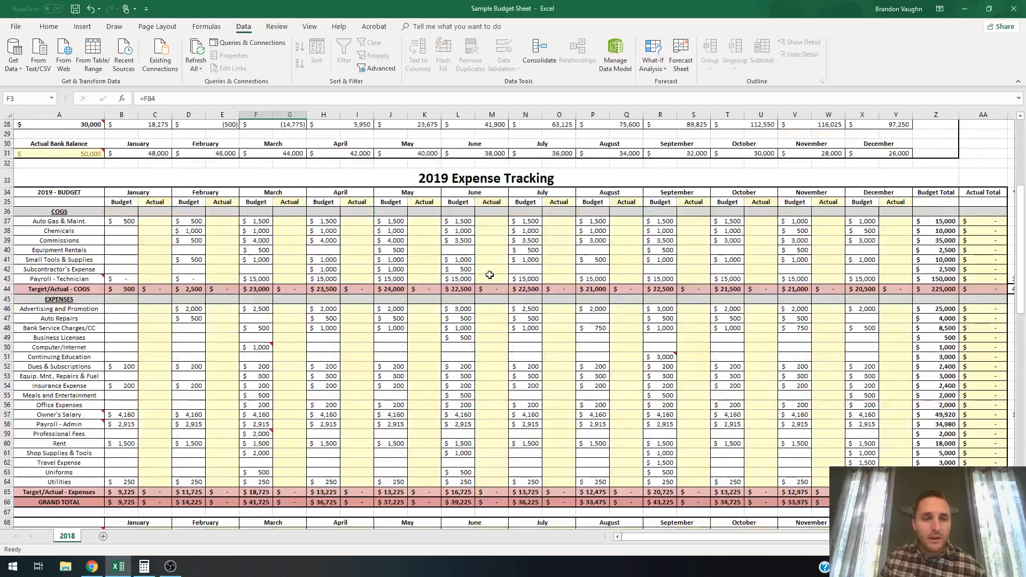
scroll(490, 275, down, 7)
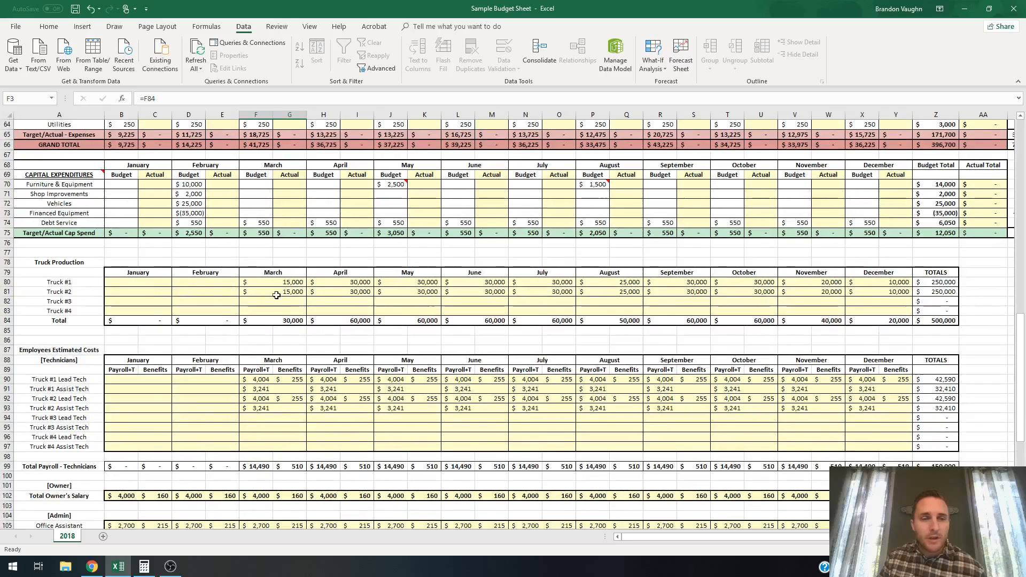
click(294, 293)
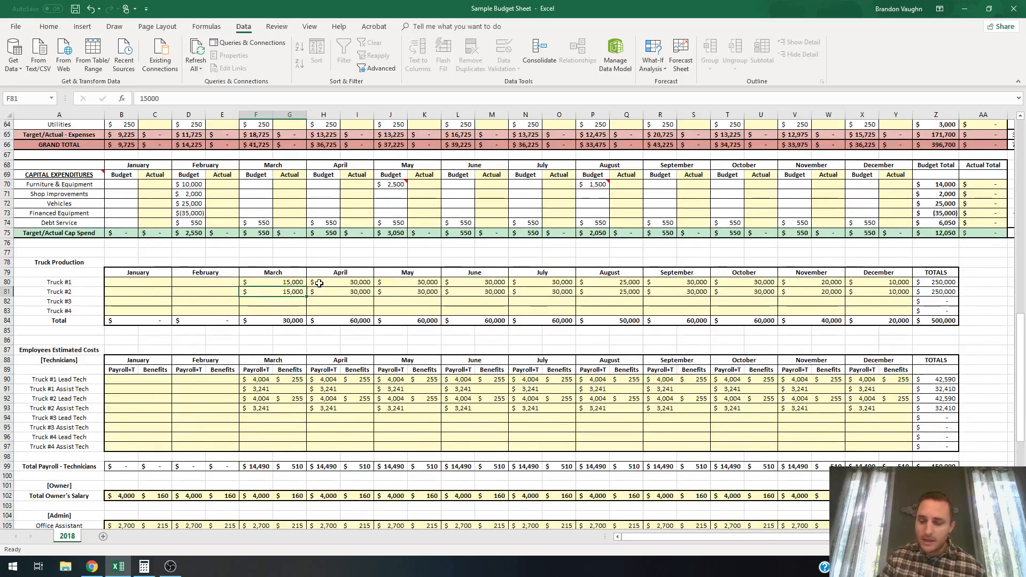
text(35)
key(Return)
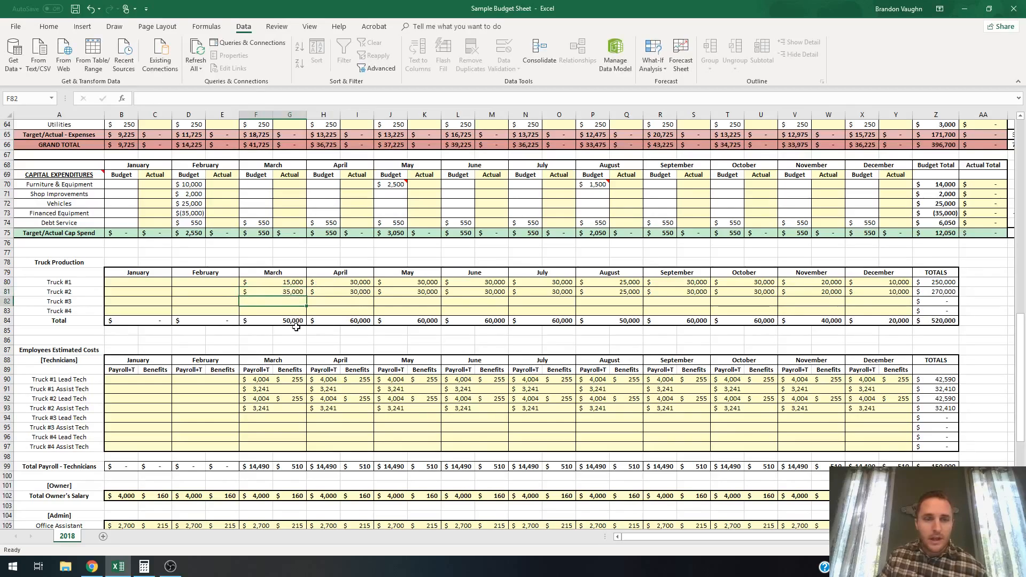
scroll(289, 323, up, 20)
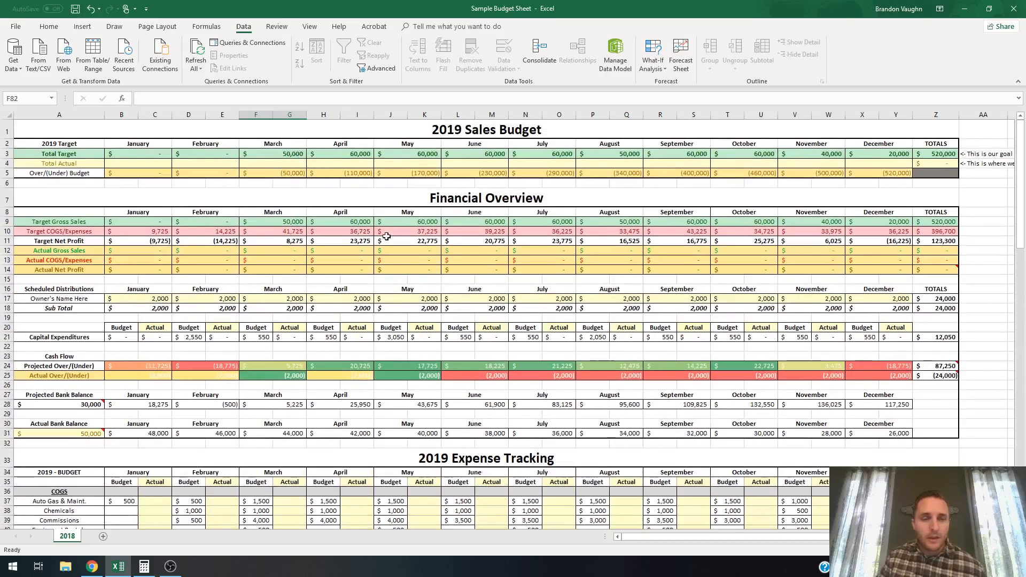
Undo Truck #2's March production entry and recheck the Total Target row in the sales budget
key(ctrl+z)
scroll(336, 280, up, 15)
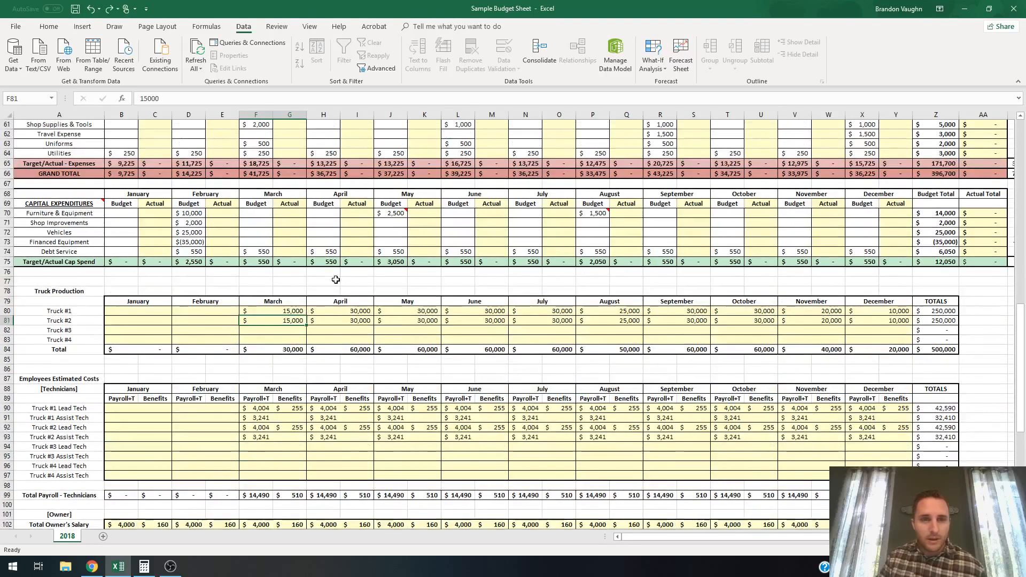
scroll(335, 279, up, 3)
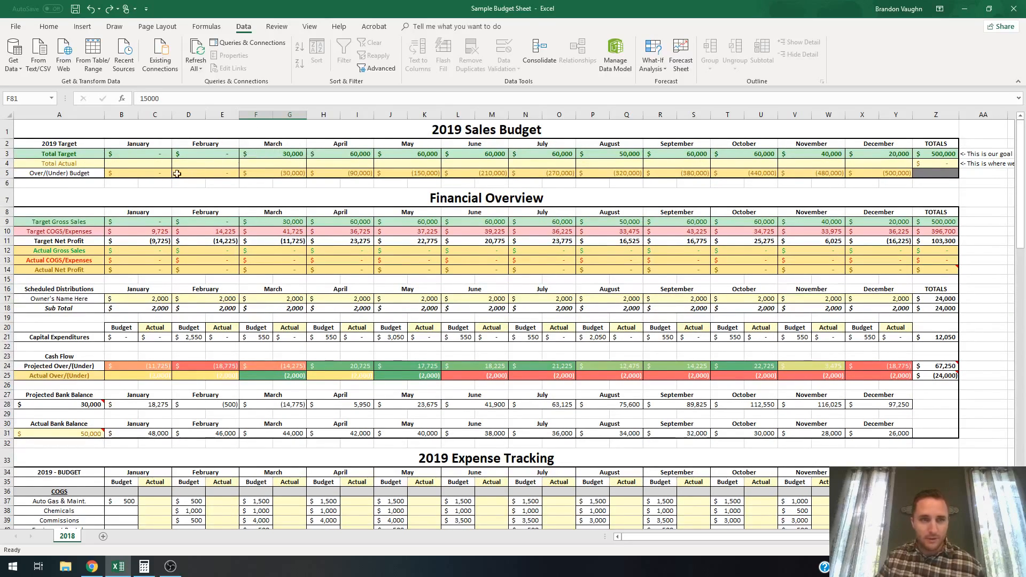
Enter 32,000 as the March Total Actual in the 2019 Sales Budget
click(63, 165)
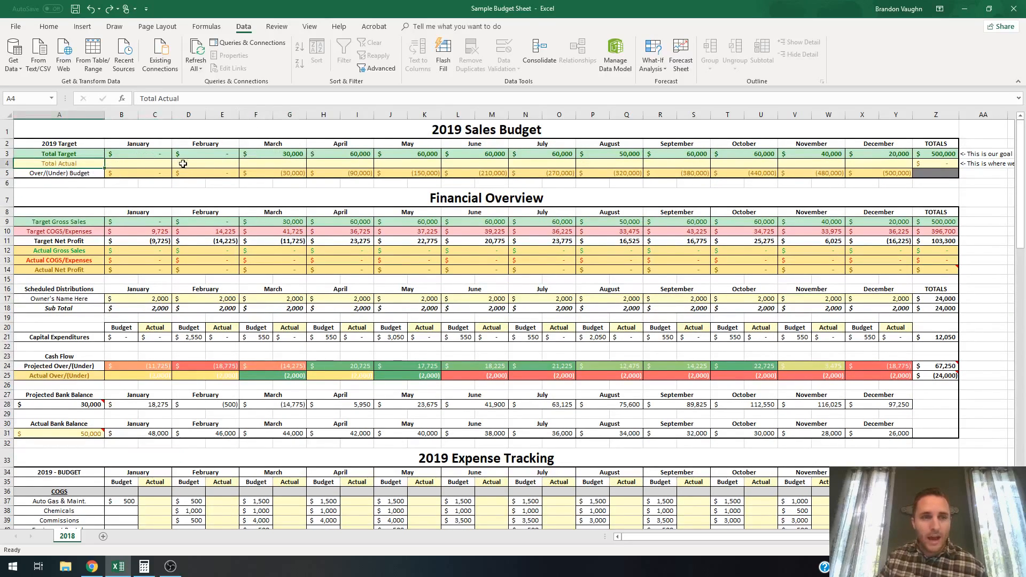
click(152, 161)
click(216, 162)
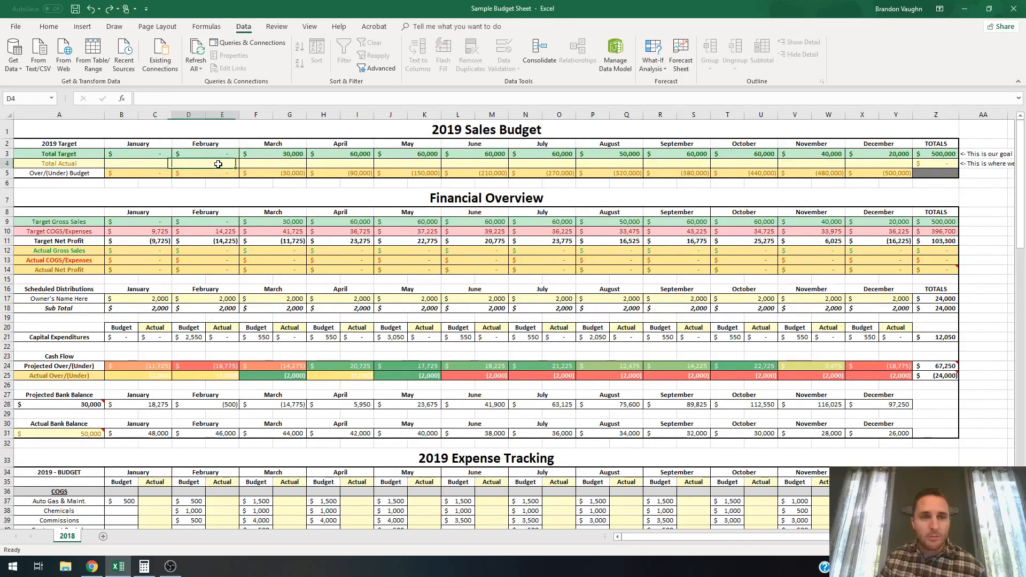
click(287, 162)
click(366, 163)
click(294, 164)
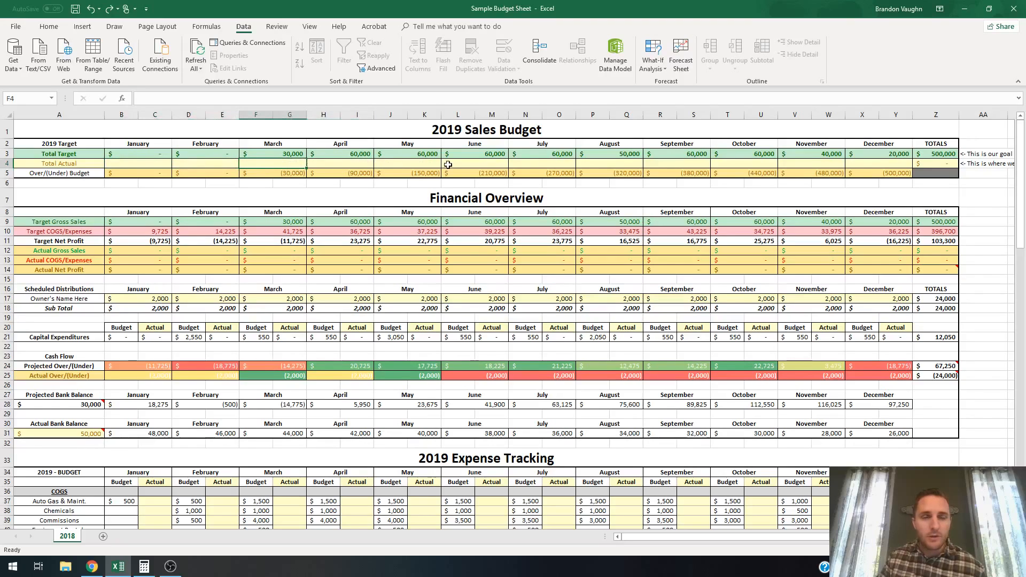
text(32,000)
key(Return)
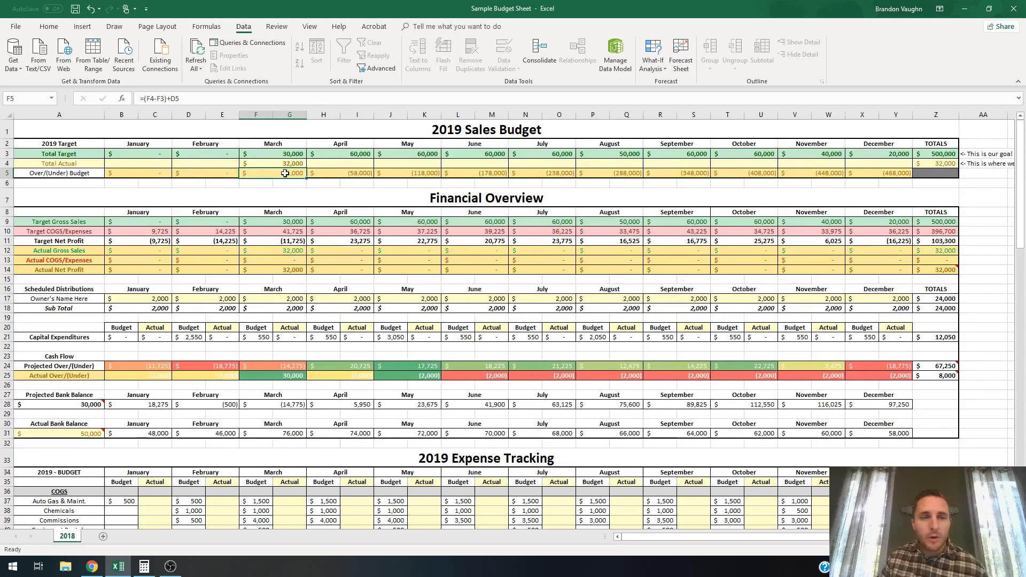
Clear the March Total Actual cell
click(300, 164)
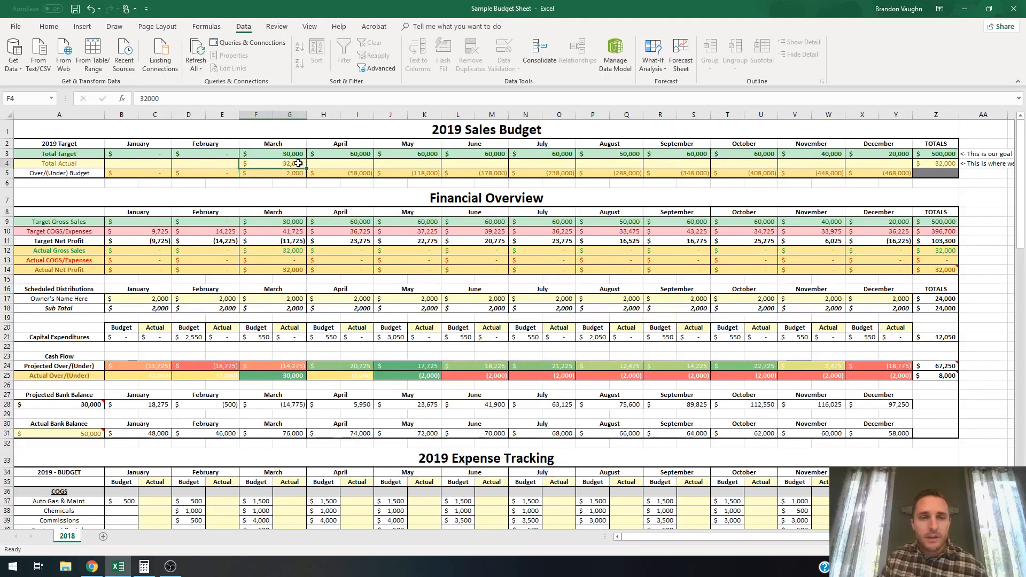
key(Delete)
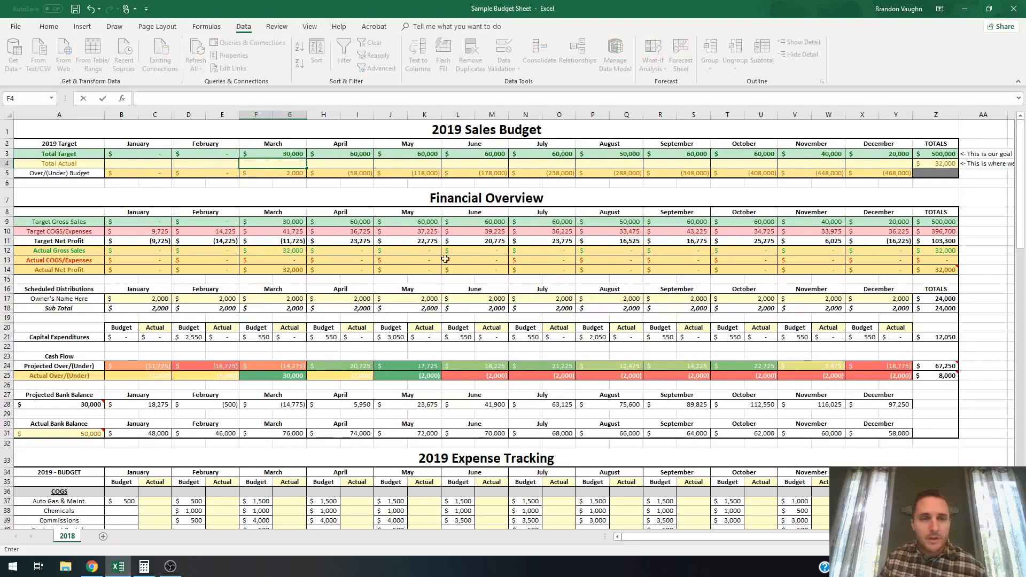
click(408, 250)
Examine the Financial Overview's Target Gross Sales, Target COGS/Expenses, Target Net Profit and Actual Gross Sales rows and their January formulas
click(50, 223)
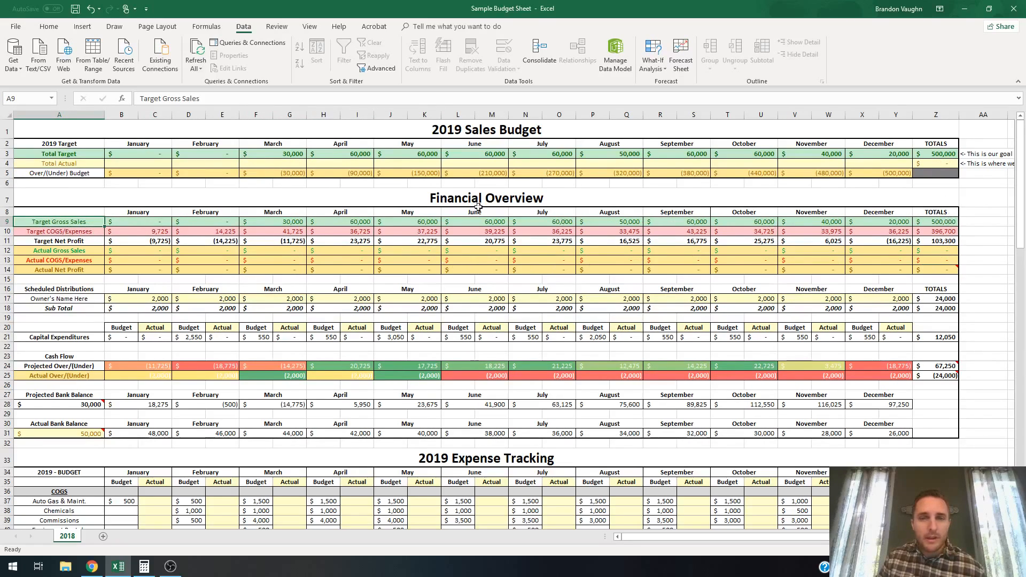
click(514, 199)
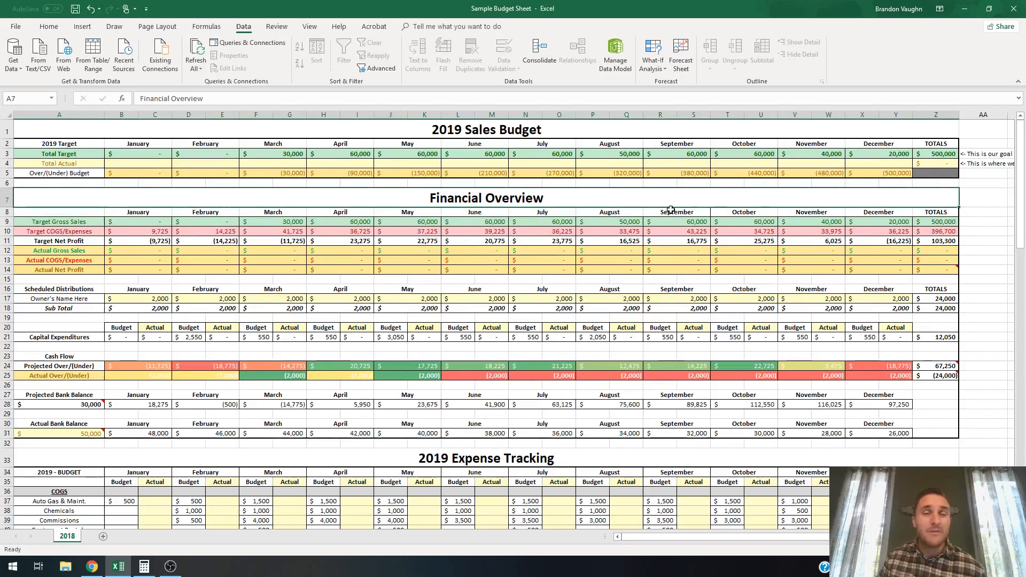
click(92, 221)
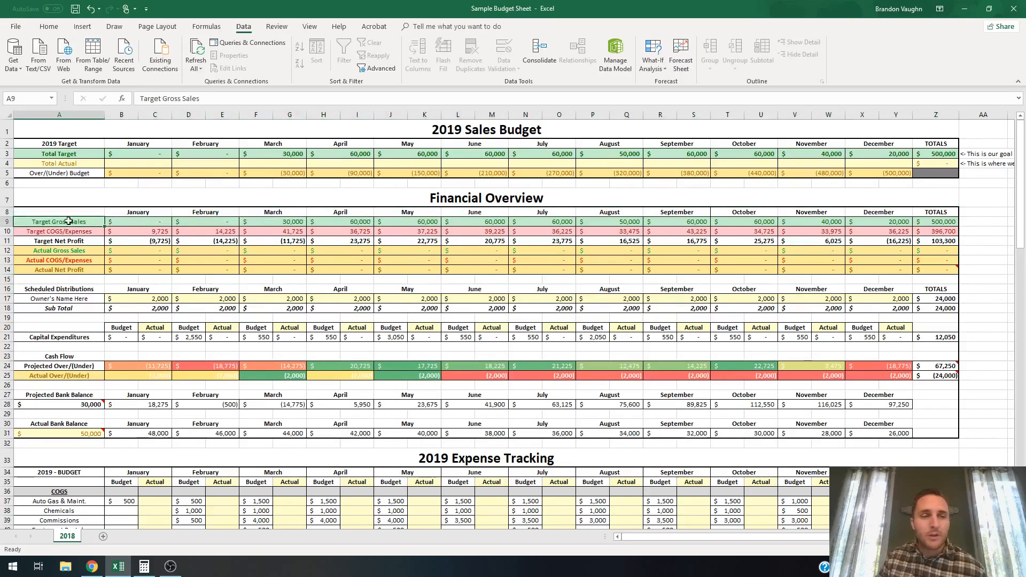
click(145, 233)
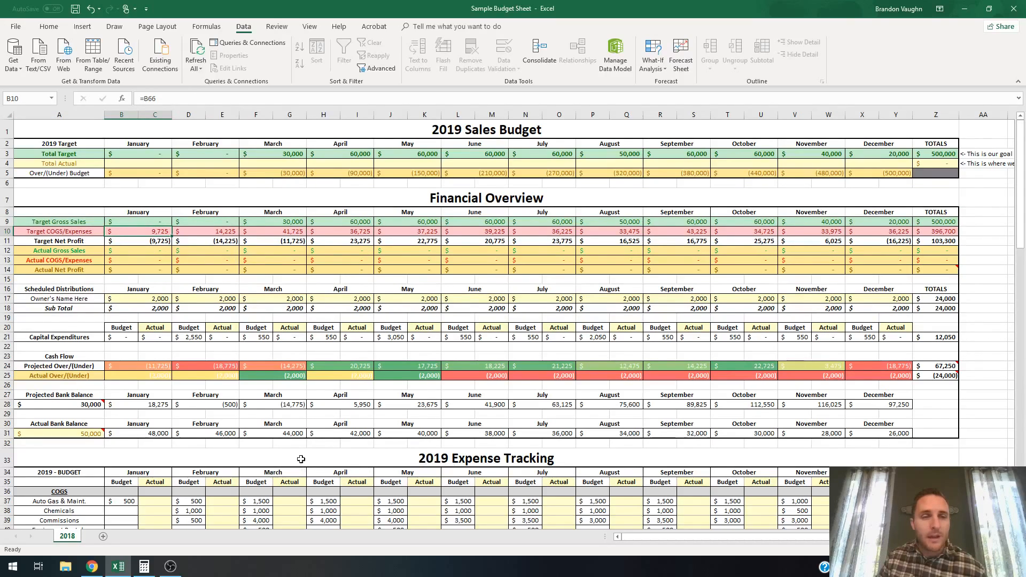
click(162, 242)
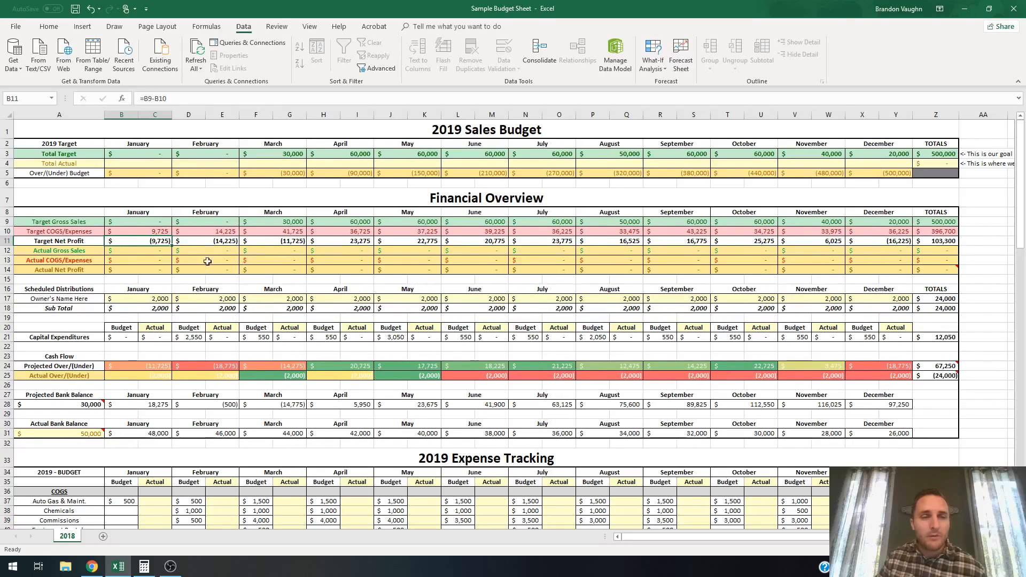
click(130, 250)
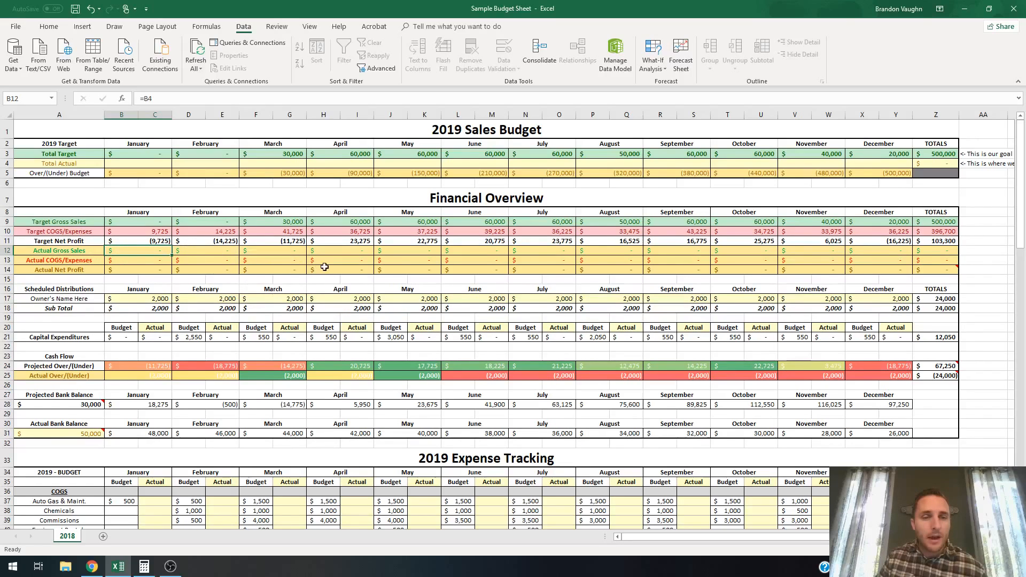
Enter 480 as the January actual for Auto Gas & Maint. in the 2019 Expense Tracking section
scroll(323, 270, down, 5)
scroll(322, 280, down, 1)
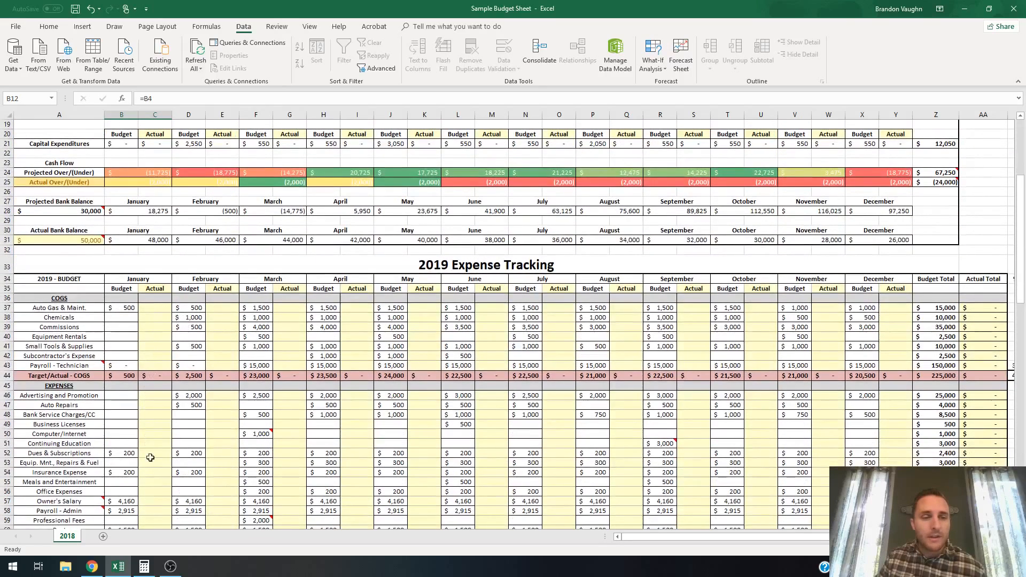
click(154, 318)
scroll(160, 321, up, 2)
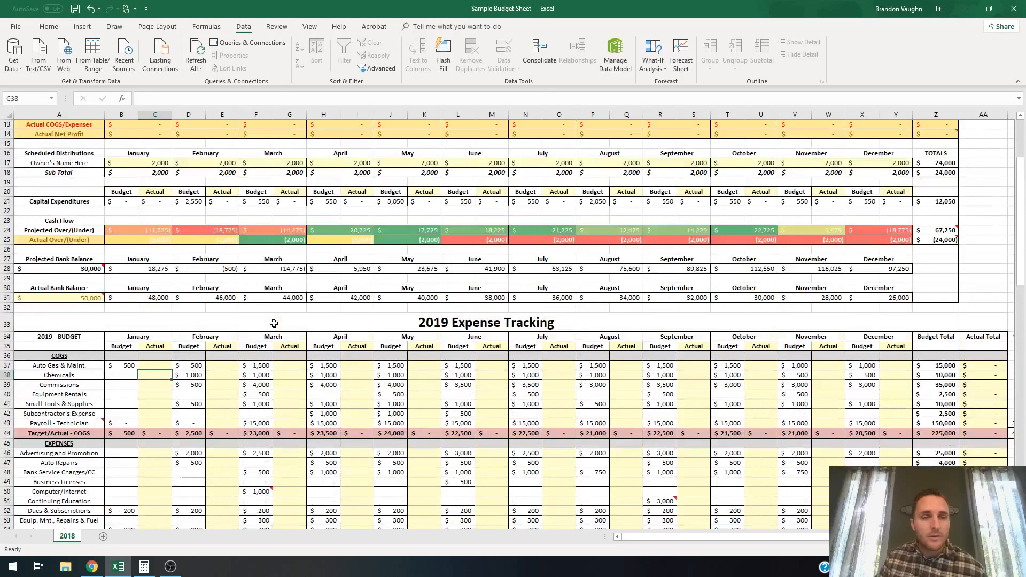
click(167, 368)
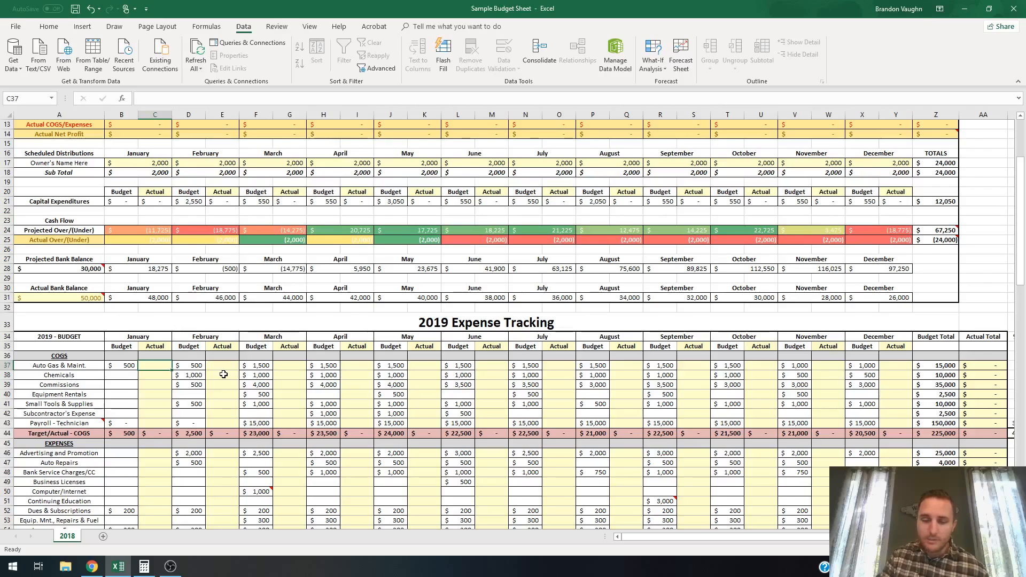
text(480)
key(Return)
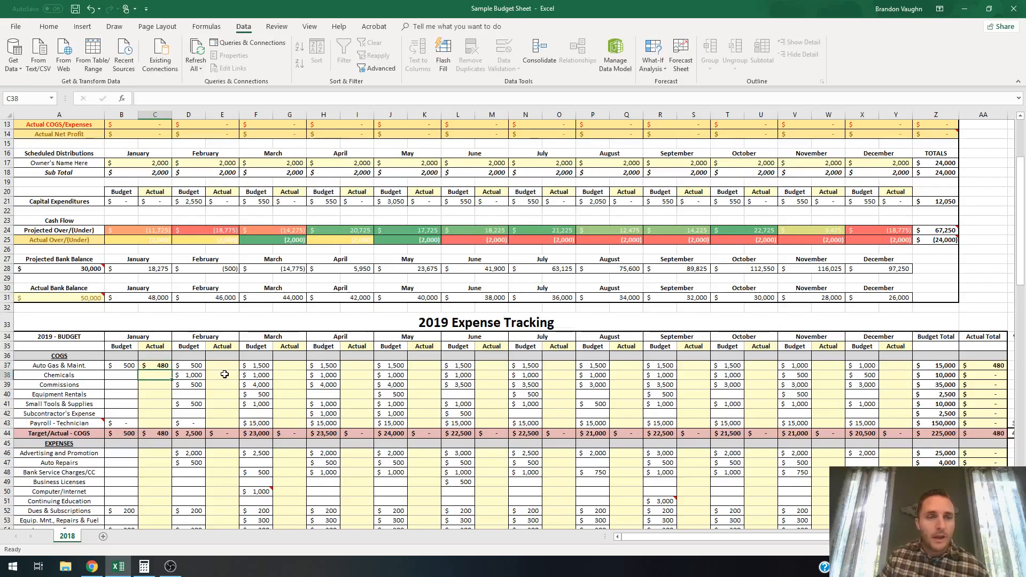
Examine the January actual column of the expense tracking section down to its Grand Total formula, and the Financial Overview above
scroll(224, 374, up, 2)
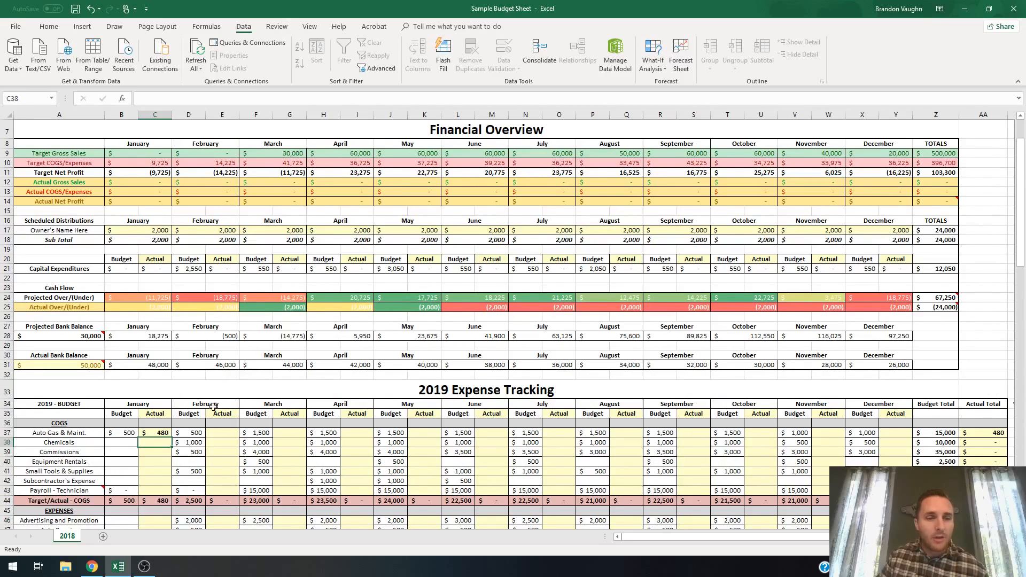
click(155, 472)
scroll(205, 440, down, 5)
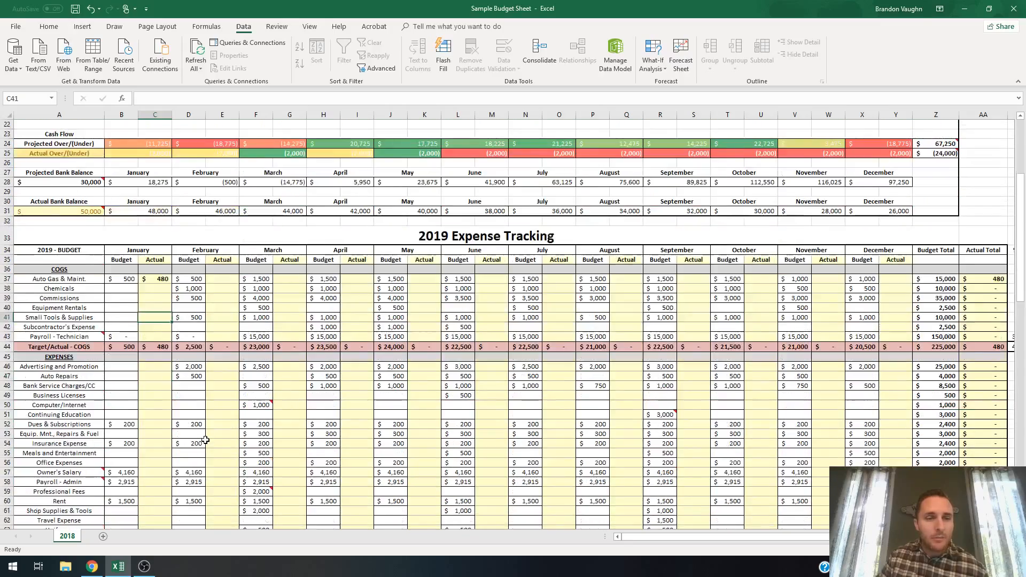
scroll(205, 440, down, 8)
click(167, 318)
scroll(233, 317, up, 11)
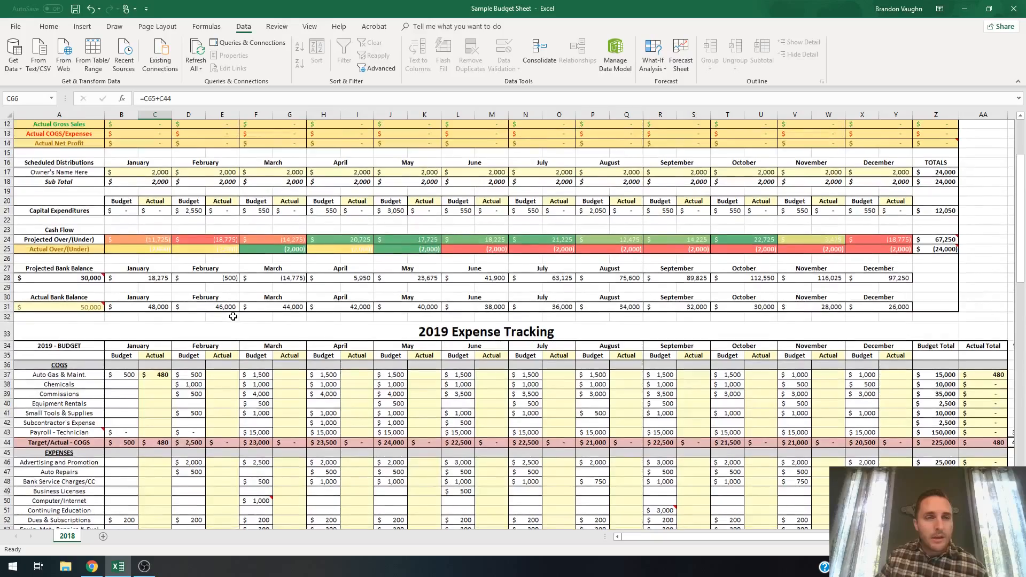
scroll(233, 316, up, 4)
scroll(233, 317, down, 3)
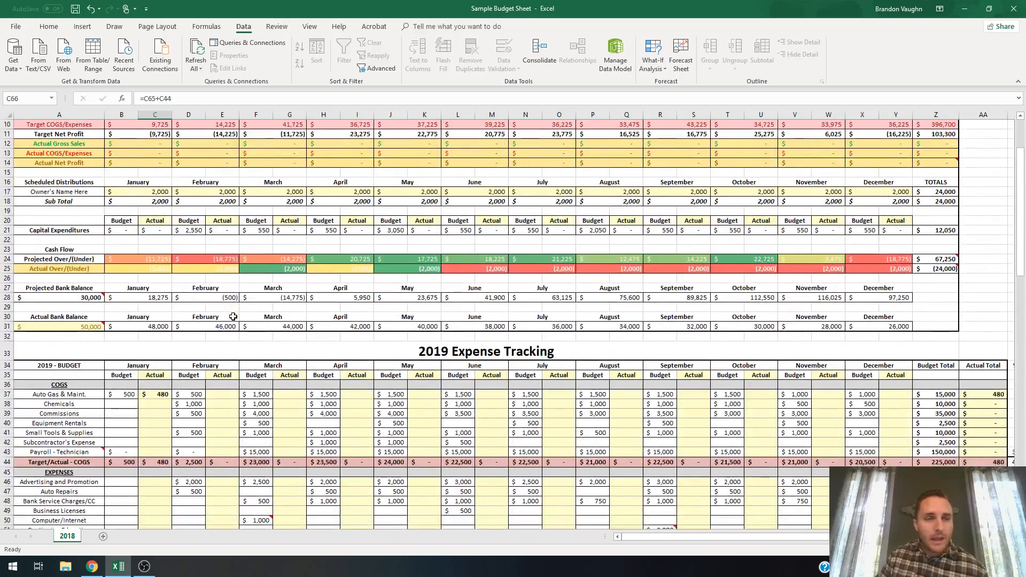
Clear the January actual for Auto Gas & Maint. in the 2019 Expense Tracking section
click(156, 394)
key(BackSpace)
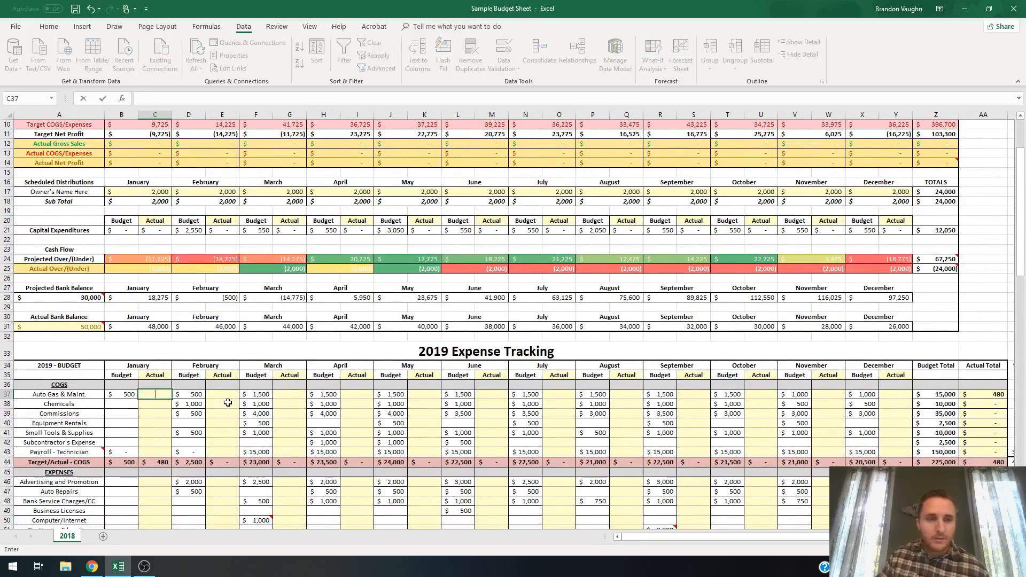
click(227, 433)
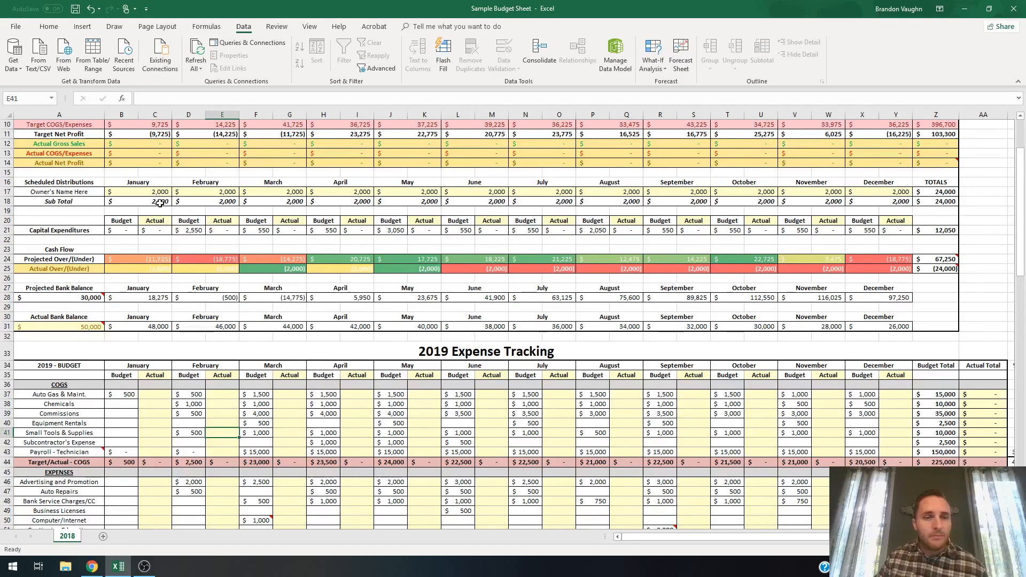
Review the Scheduled Distributions block with the owner's January amount, and the Capital Expenditures row of the Financial Overview
click(48, 180)
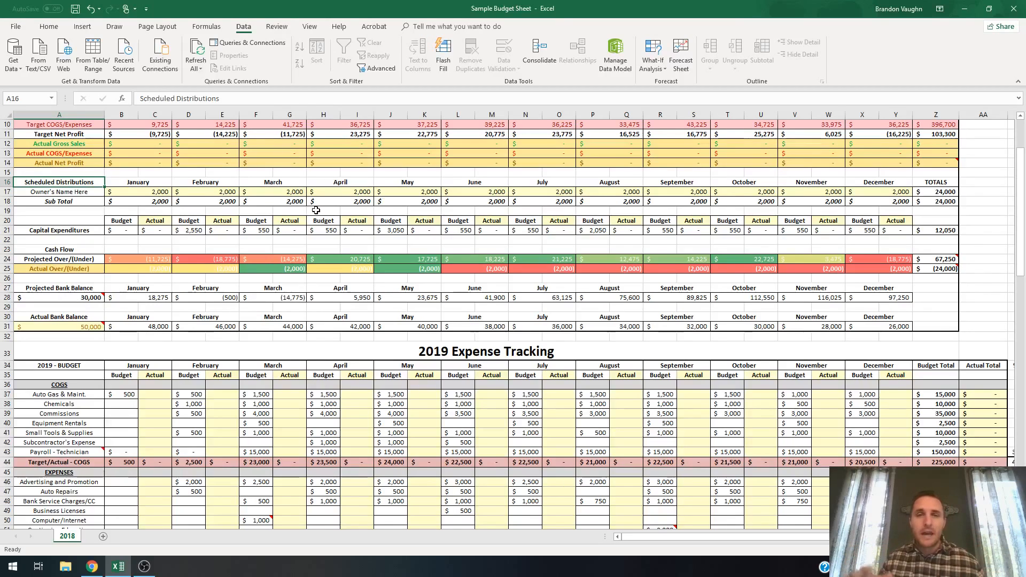
click(136, 191)
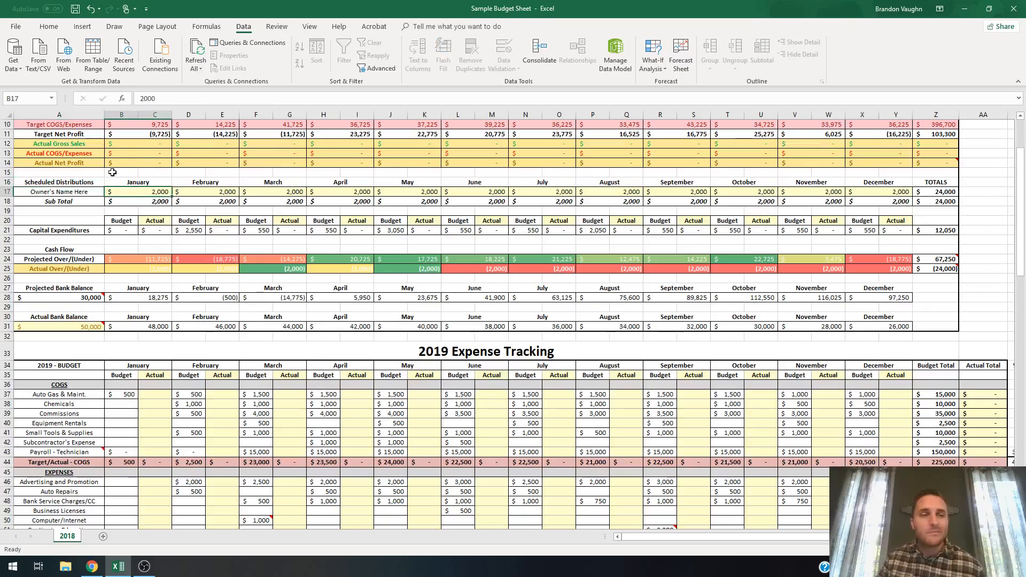
click(48, 233)
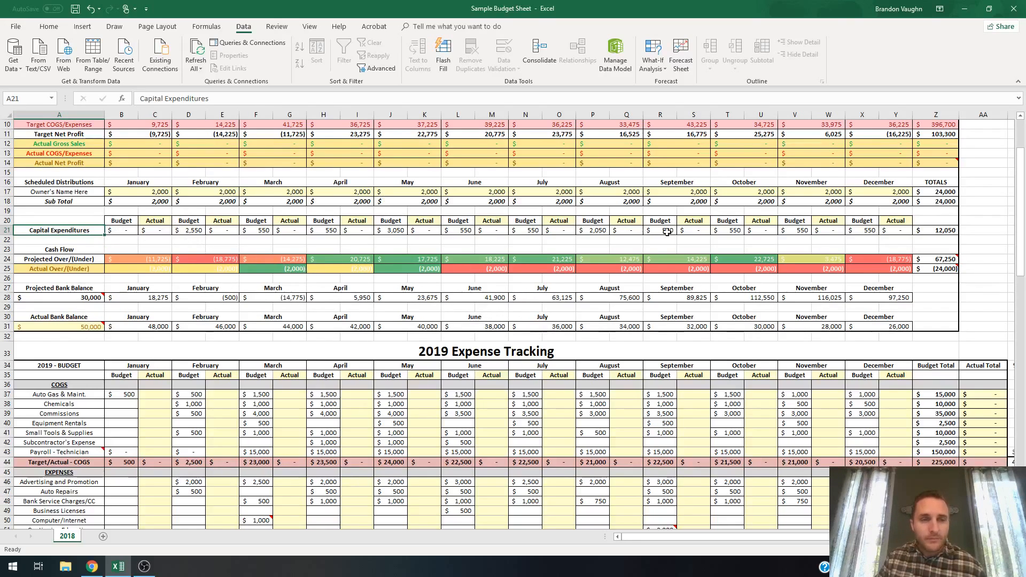
scroll(657, 232, up, 3)
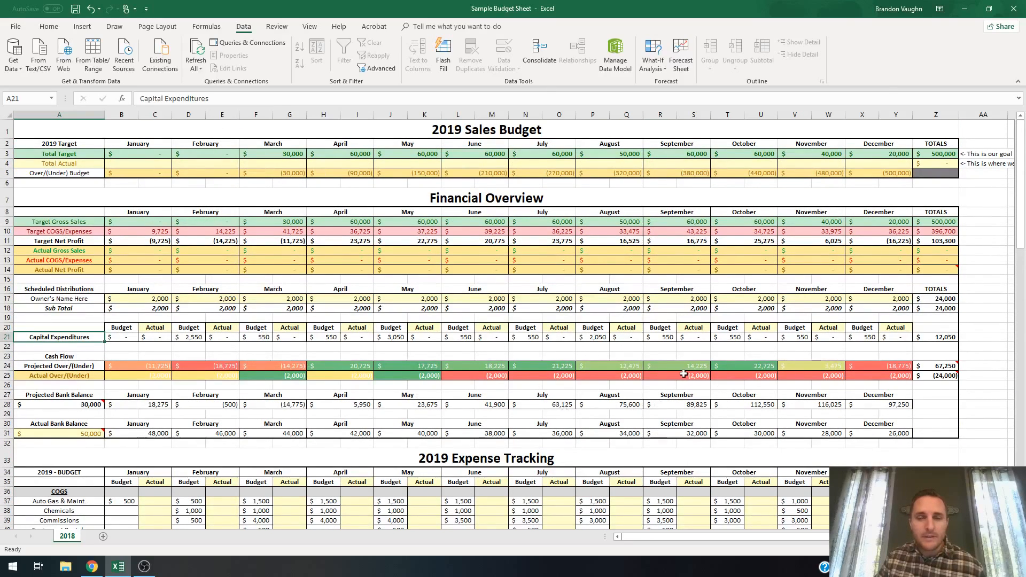
scroll(713, 356, down, 3)
Try a February Chemicals budget of 1,500 in the COGS section and undo the change
scroll(714, 355, down, 10)
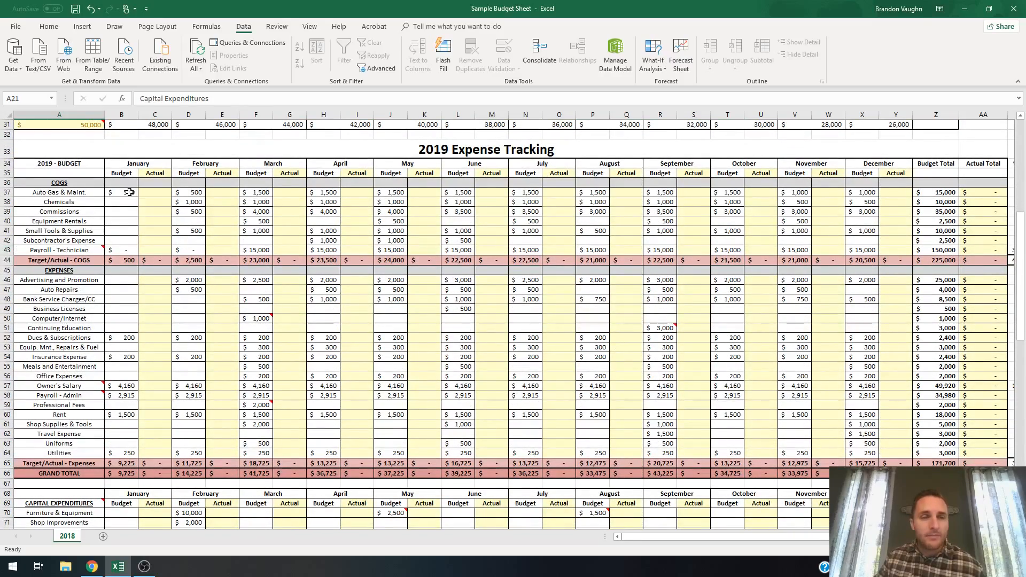
click(130, 192)
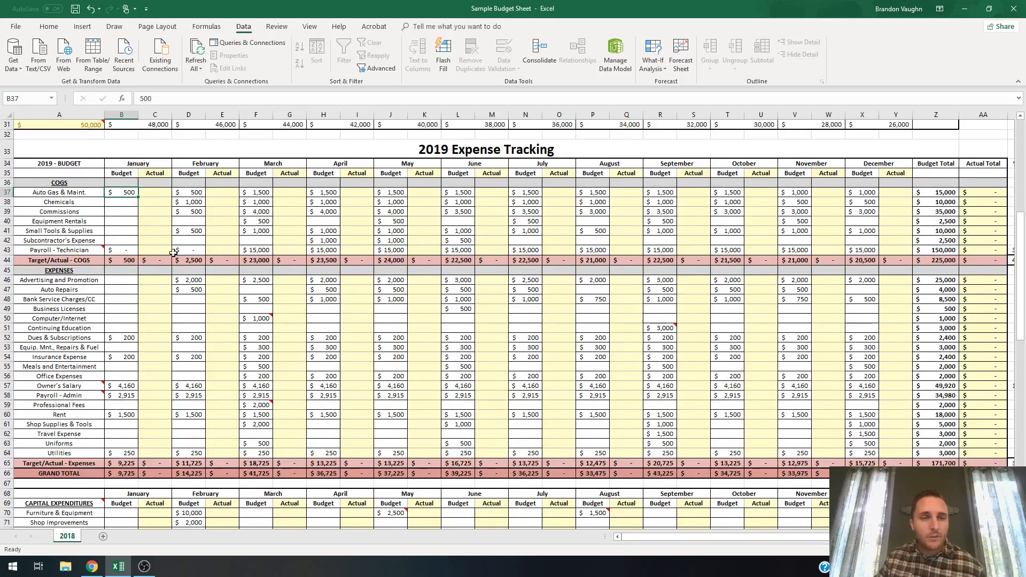
click(195, 201)
text(1,5)
text(00)
key(Return)
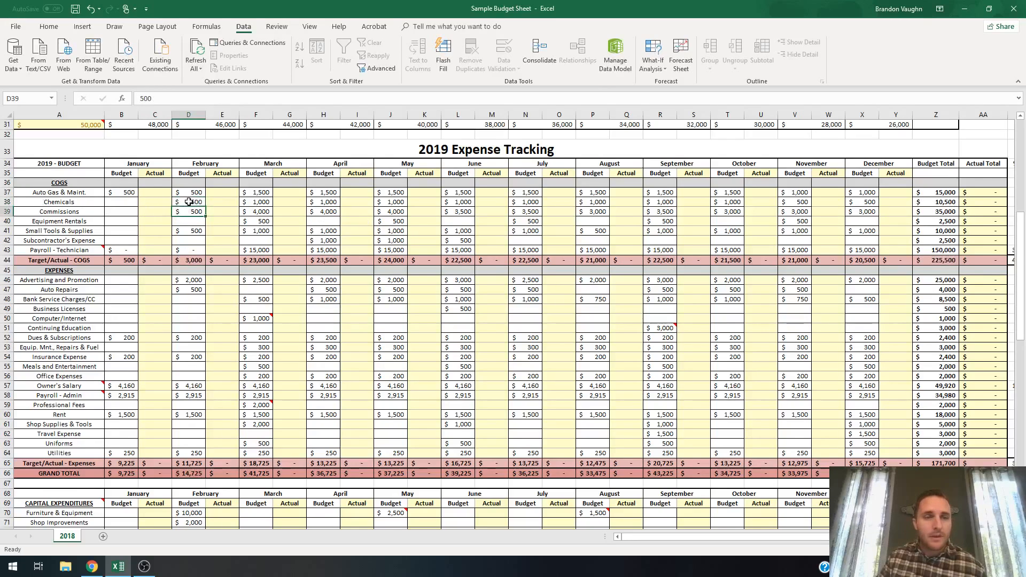
key(ctrl+z)
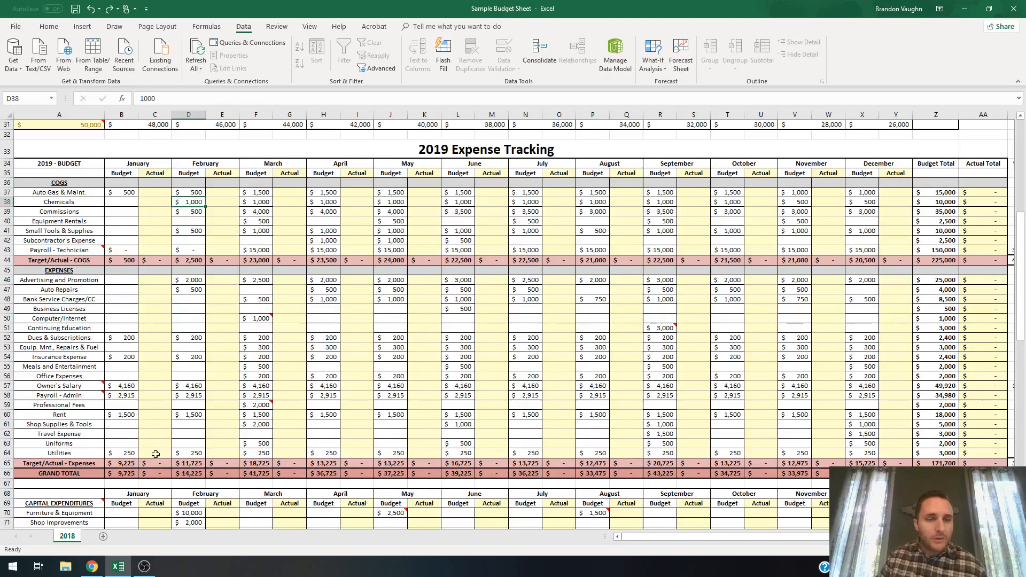
Examine the January Payroll - Technician formula and the February Capital Expenditures budgets from Furniture & Equipment through Financed Equipment
click(122, 249)
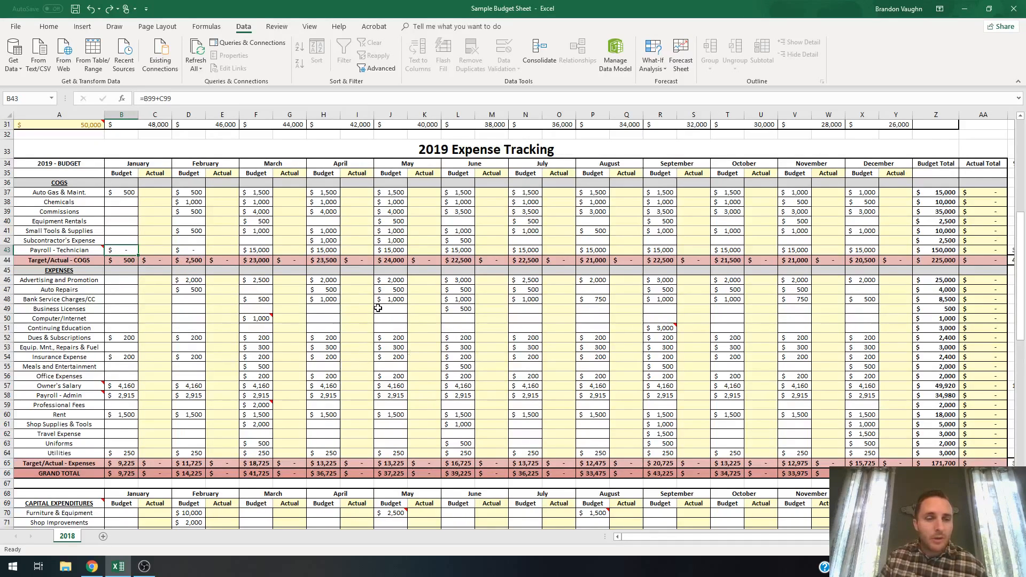
scroll(378, 309, down, 5)
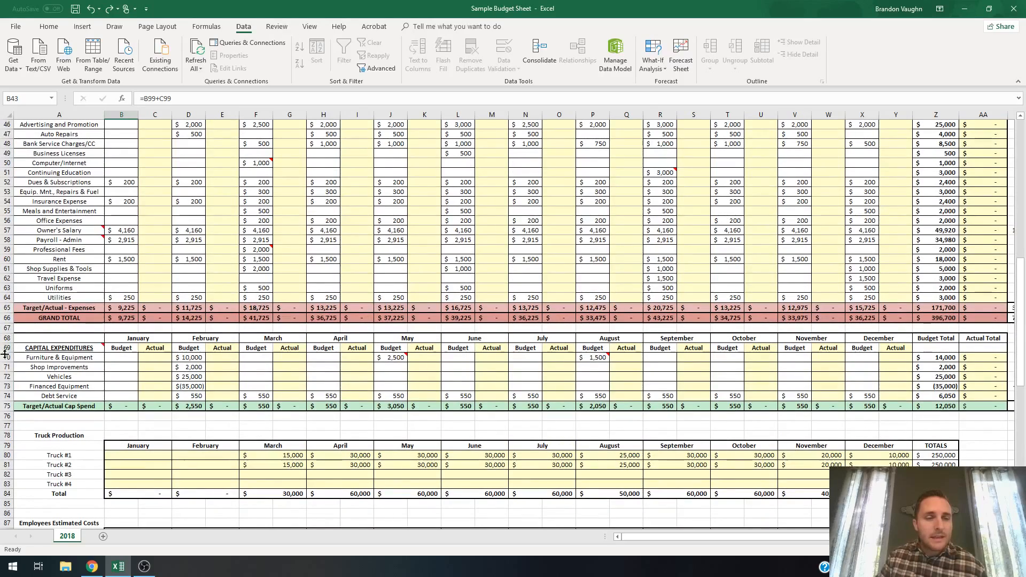
click(80, 349)
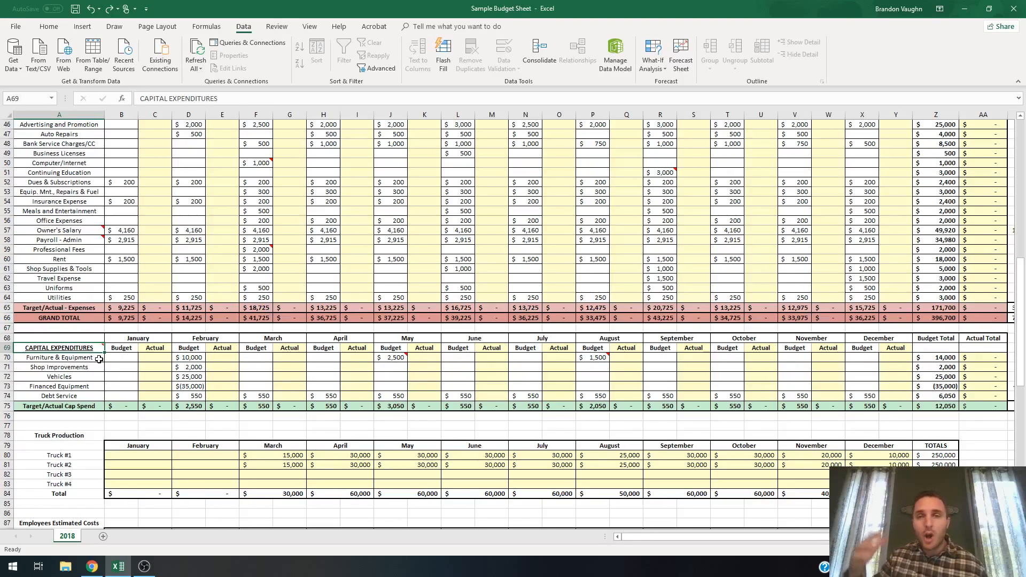
click(207, 357)
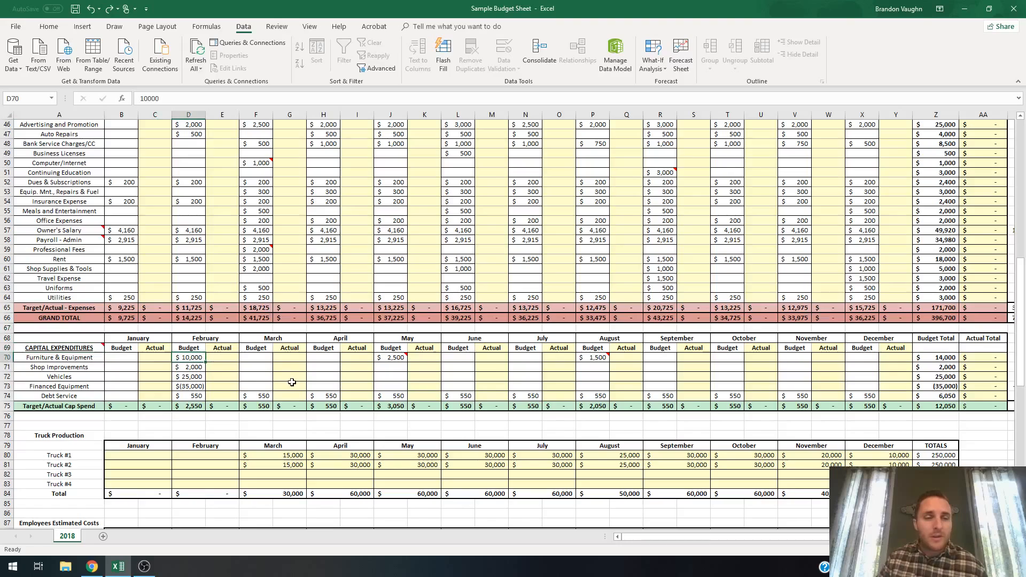
click(187, 369)
click(188, 358)
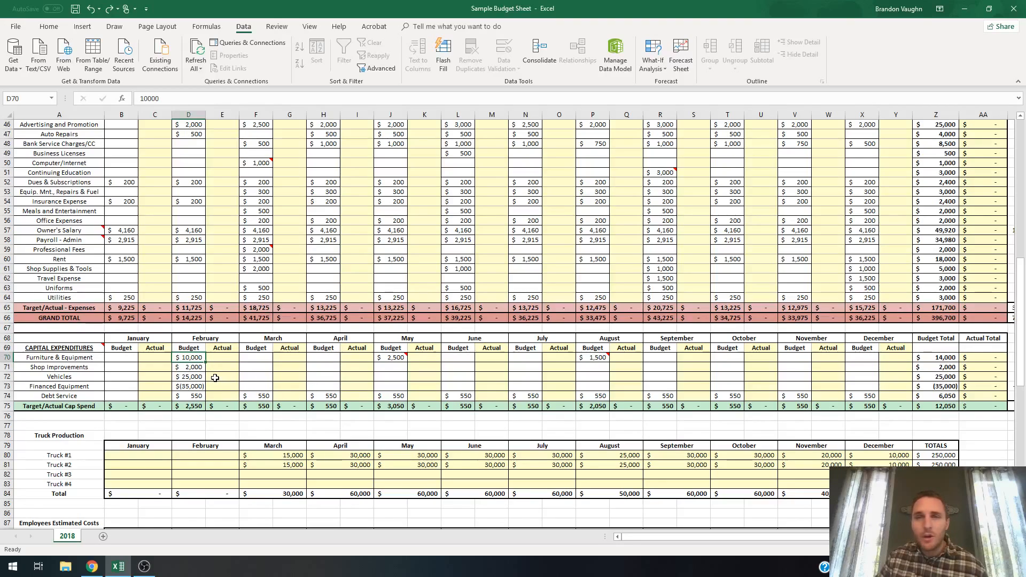
click(198, 369)
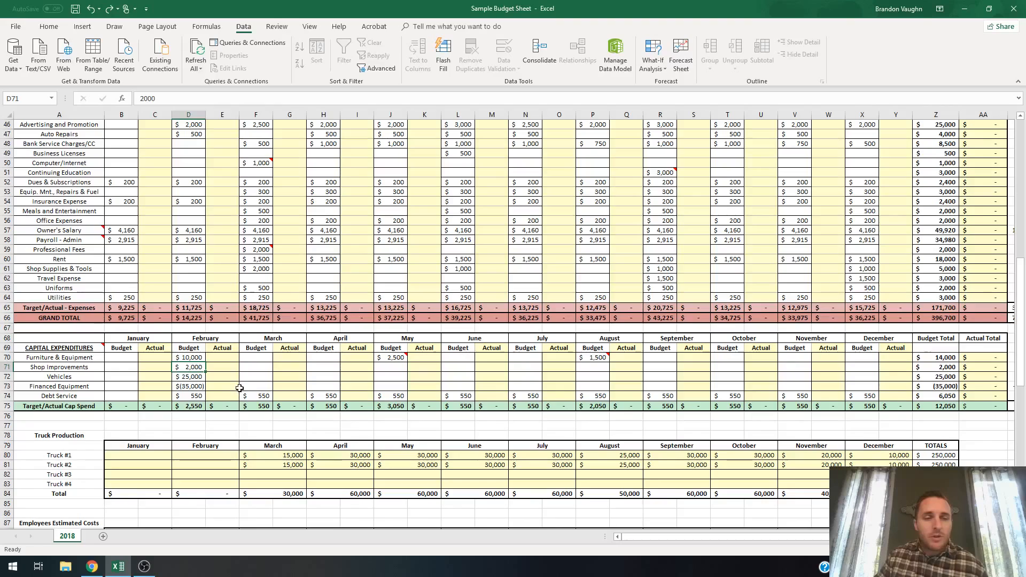
click(197, 378)
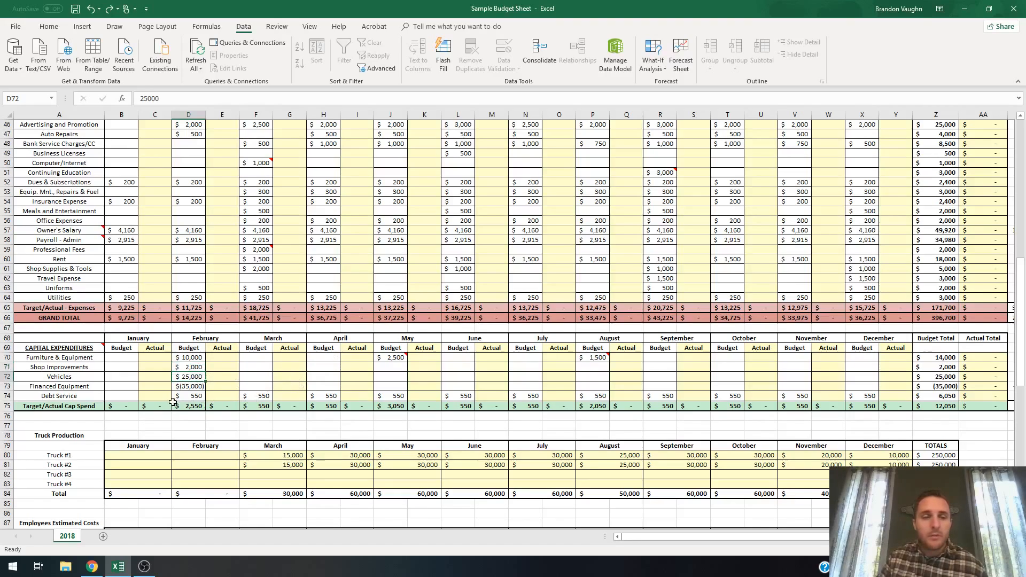
click(190, 388)
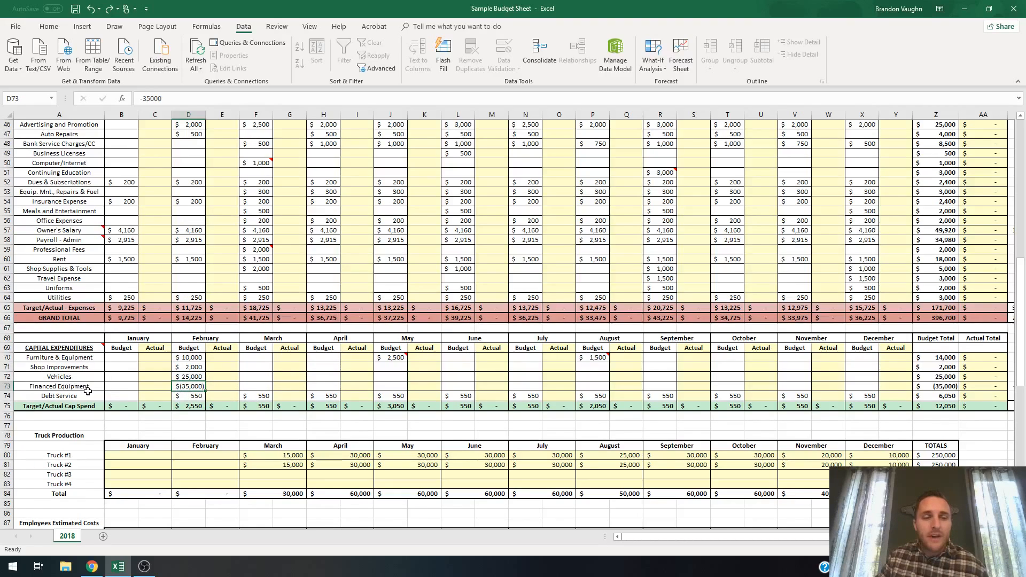
click(202, 357)
click(190, 386)
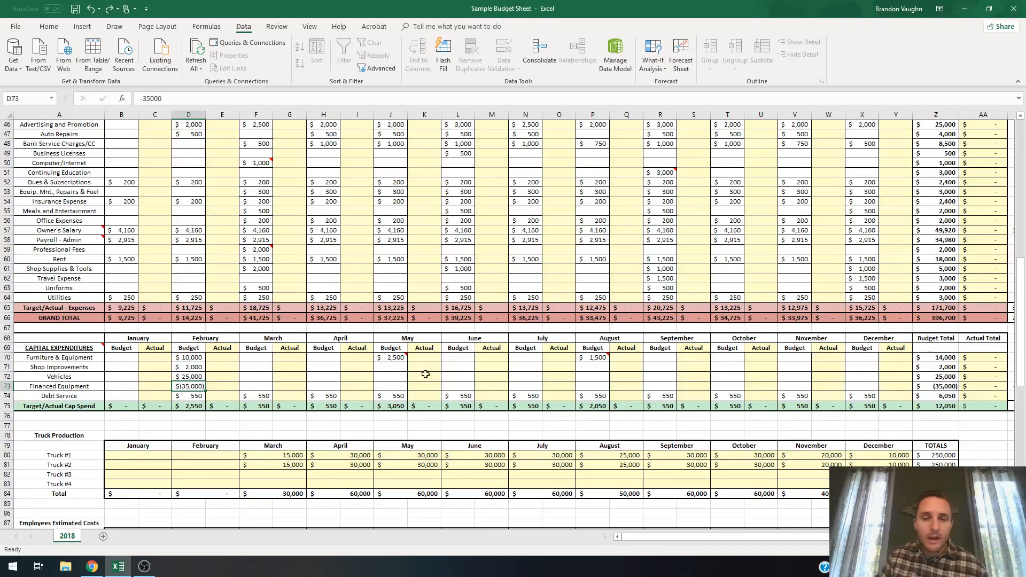
click(4, 387)
click(202, 387)
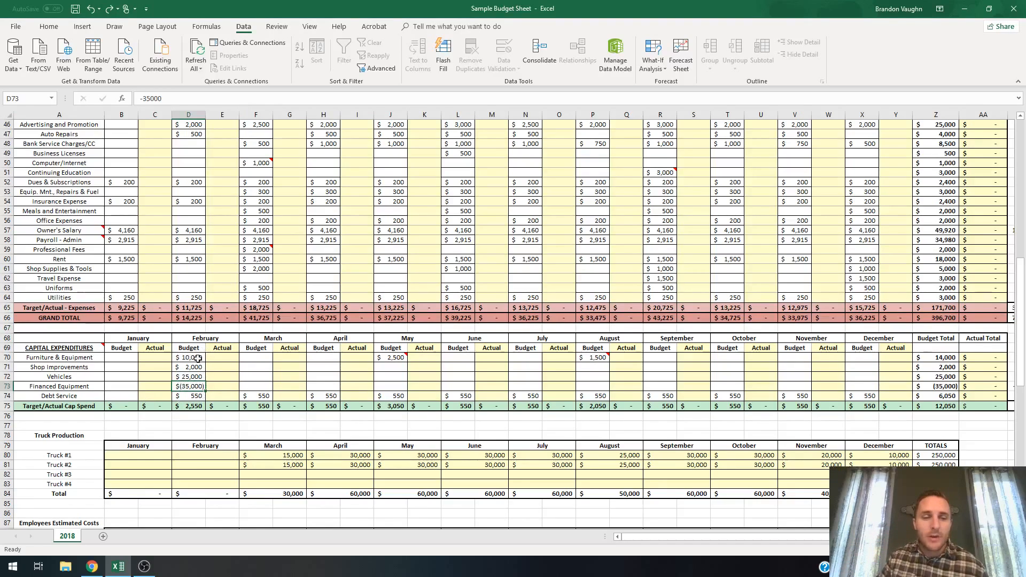
Check the monthly Debt Service budget entries from February through August in the Capital Expenditures section
click(190, 396)
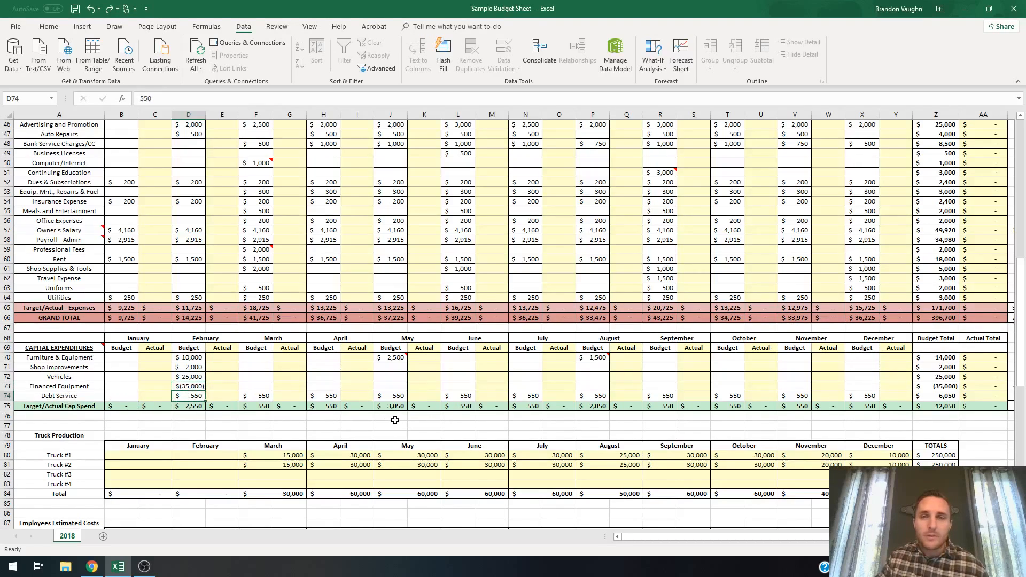
click(263, 396)
click(329, 396)
click(401, 396)
click(473, 398)
click(530, 397)
click(599, 396)
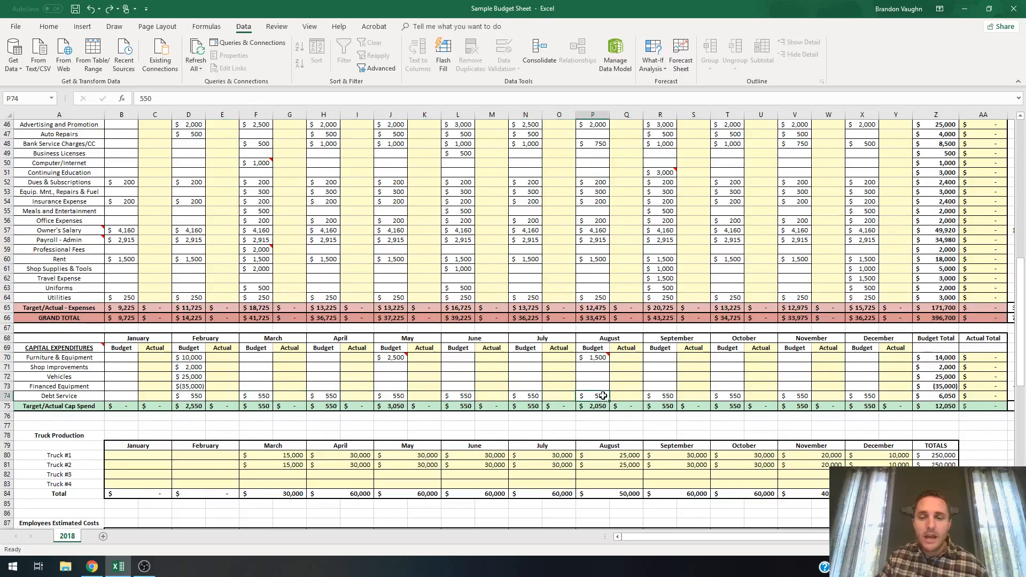
Review the Cash Flow heading, the starting and December Projected Bank Balance, and the end of the Actual Bank Balance row
scroll(303, 402, up, 12)
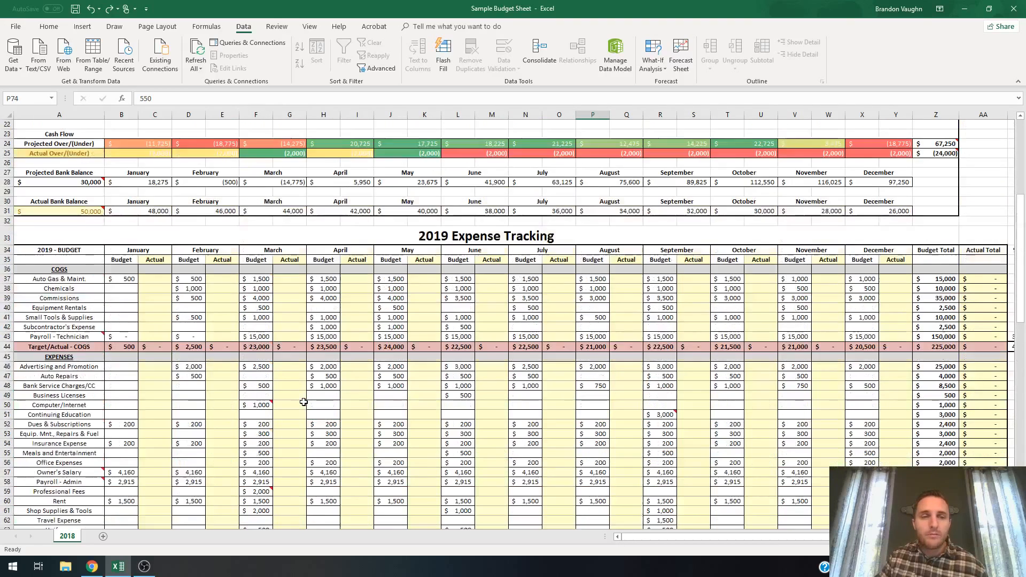
click(70, 250)
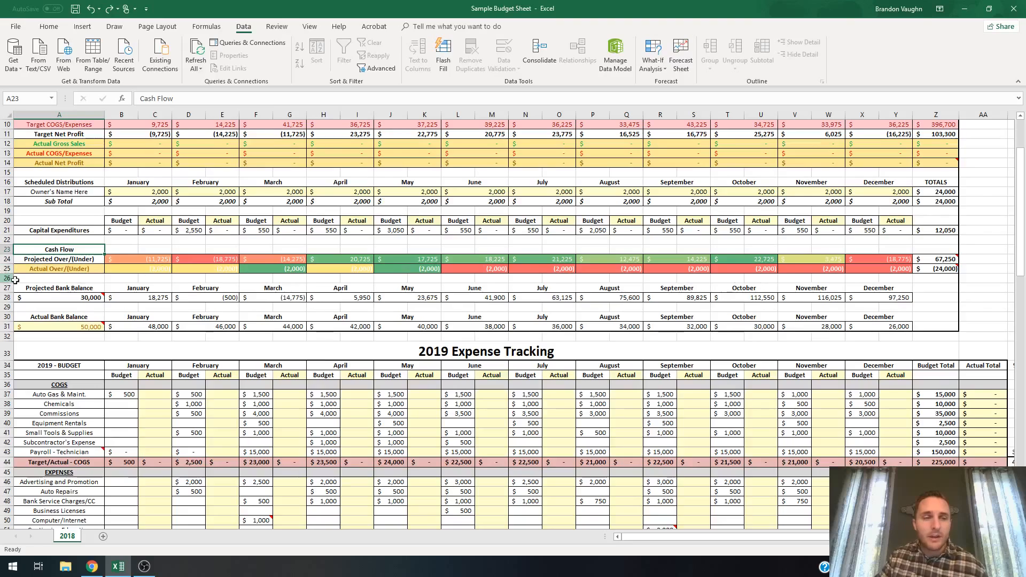
click(69, 294)
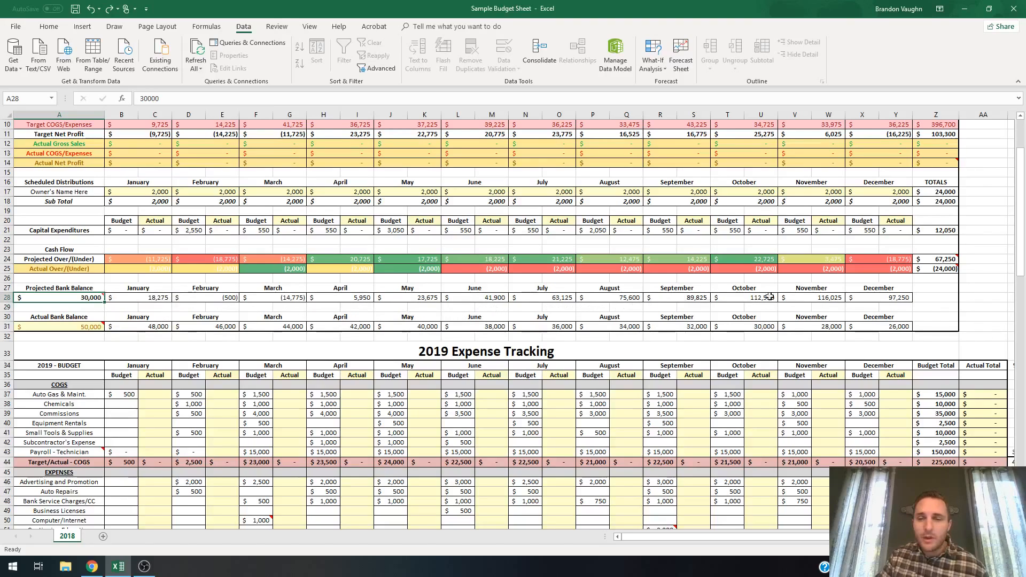
click(904, 297)
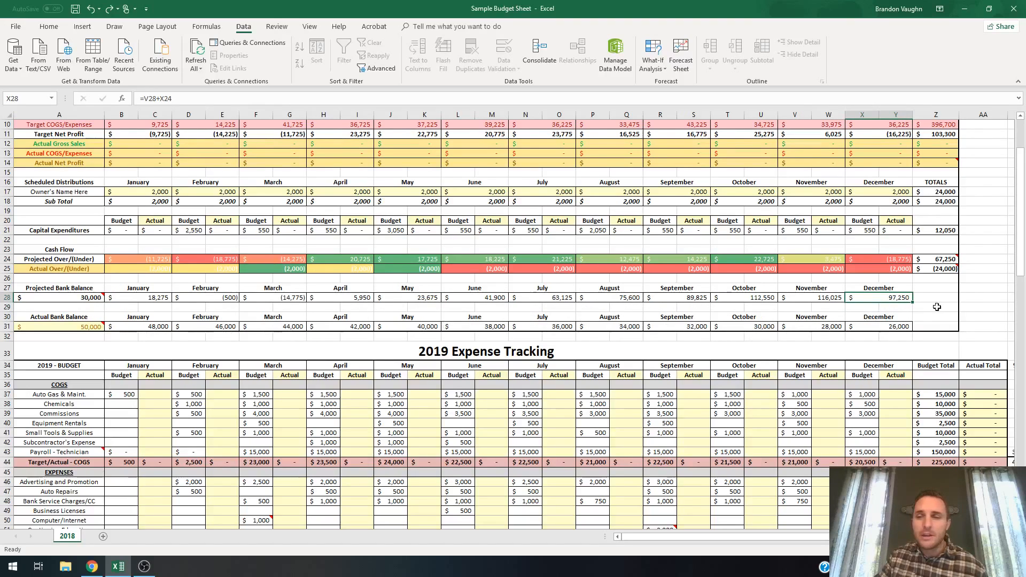
click(950, 326)
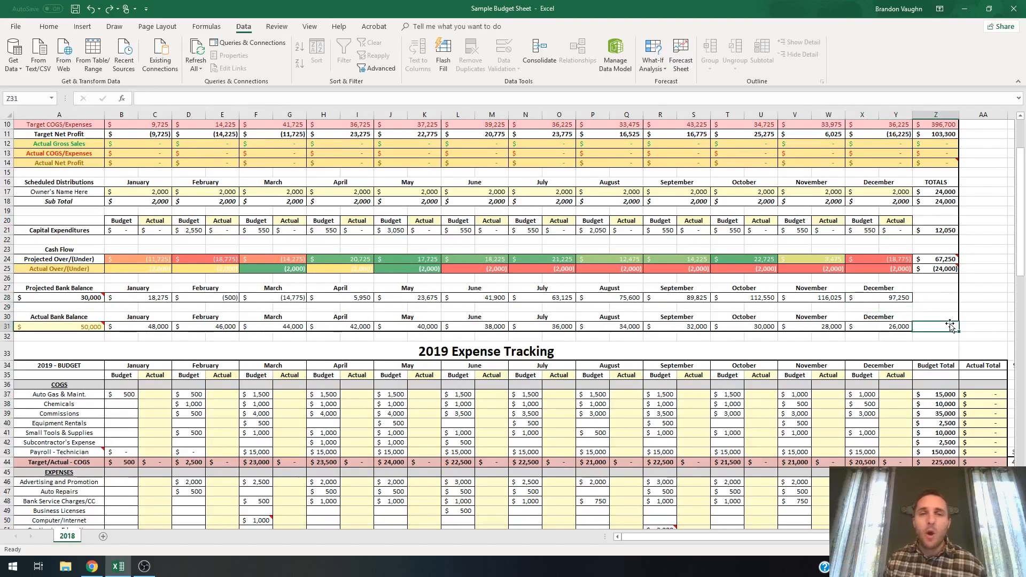